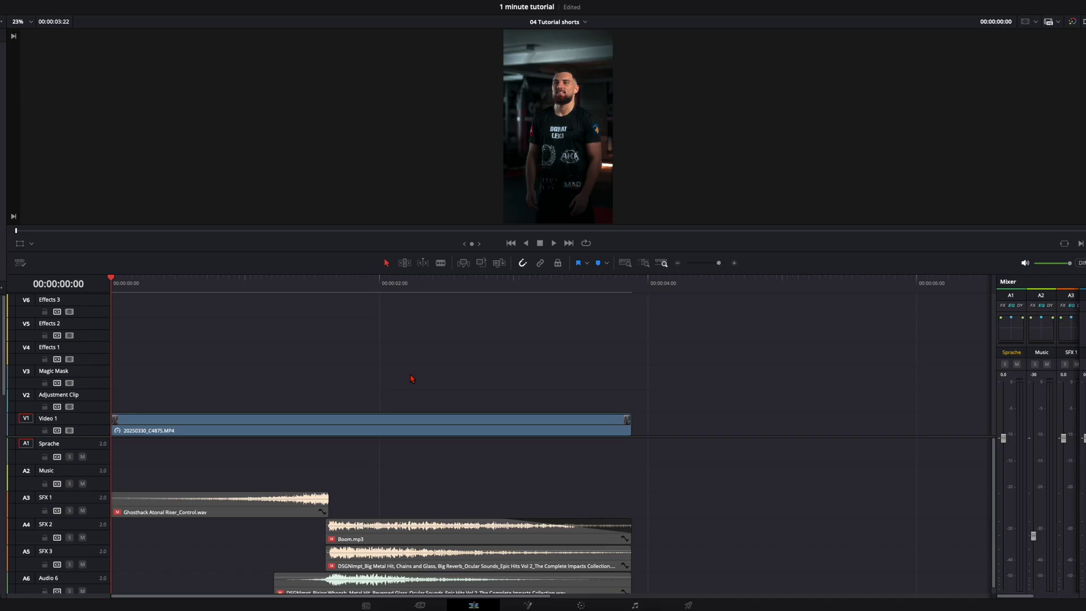
- Convert the V1 timeline clip into a new Fusion clip and open it on the Fusion page
{"action": "left_click", "coordinate": [202, 431]}
{"action": "right_click", "coordinate": [208, 432]}
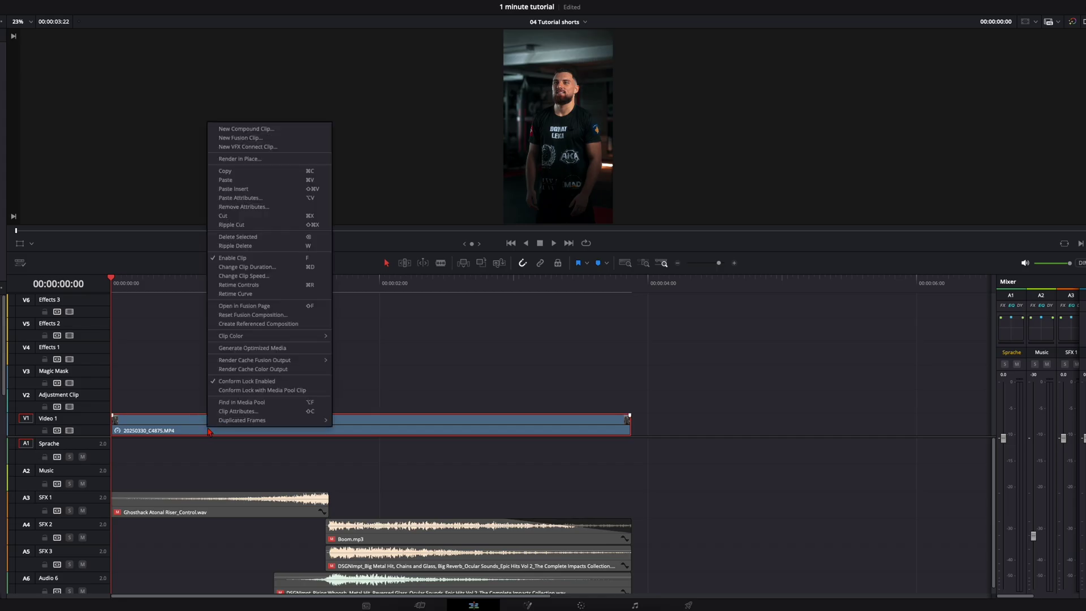
{"action": "left_click", "coordinate": [252, 139]}
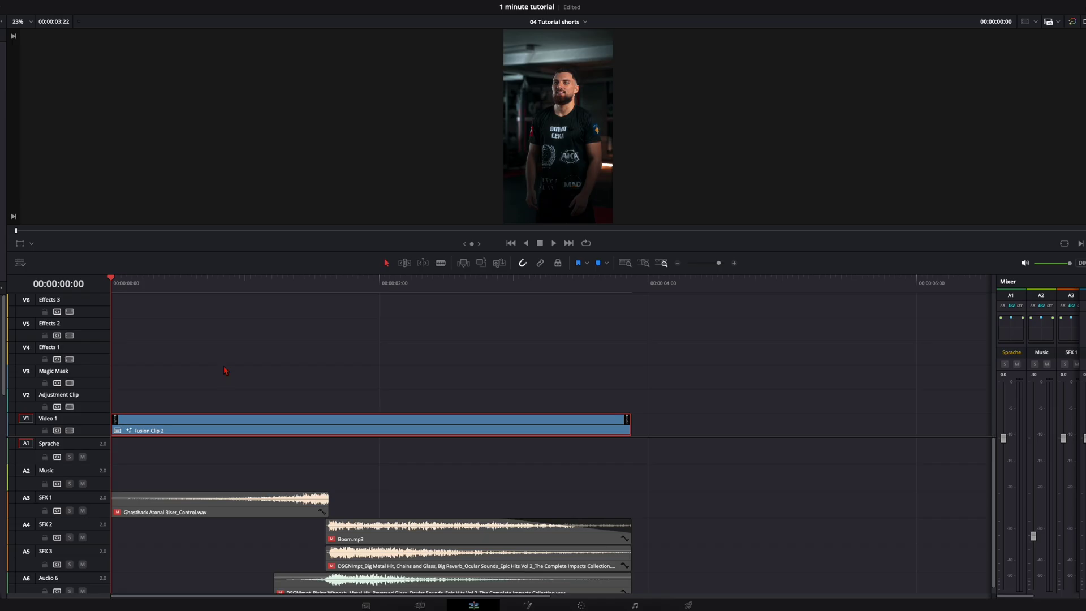
{"action": "key", "text": "shift+5"}
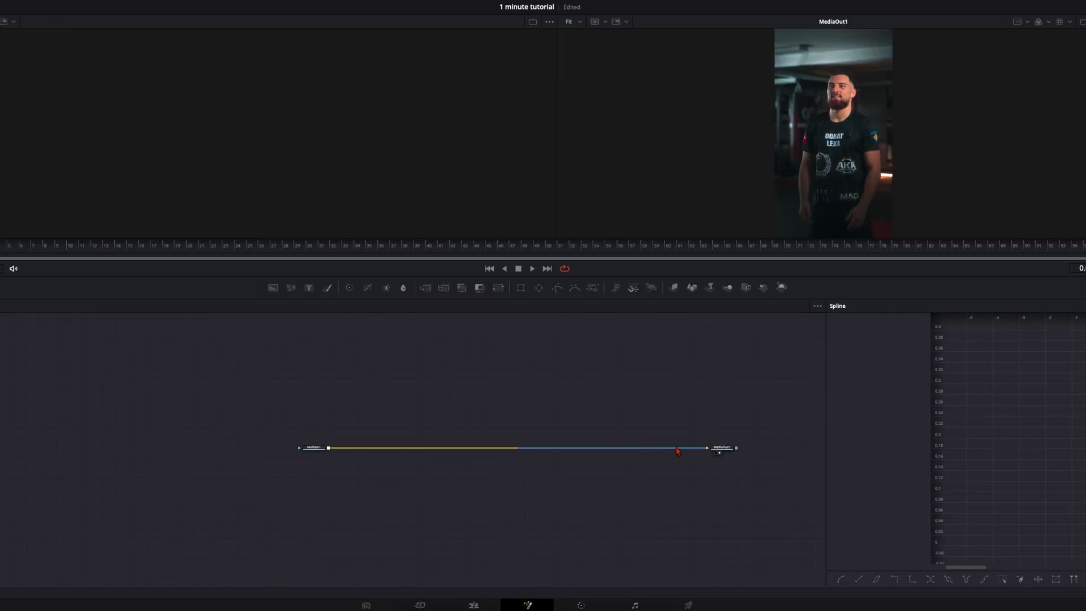
- Chain ImagePlane3D, Merge3D and Renderer3D between MediaIn1 and MediaOut1, spacing the nodes out
{"action": "left_click_drag", "start_coordinate": [679, 450], "coordinate": [348, 470]}
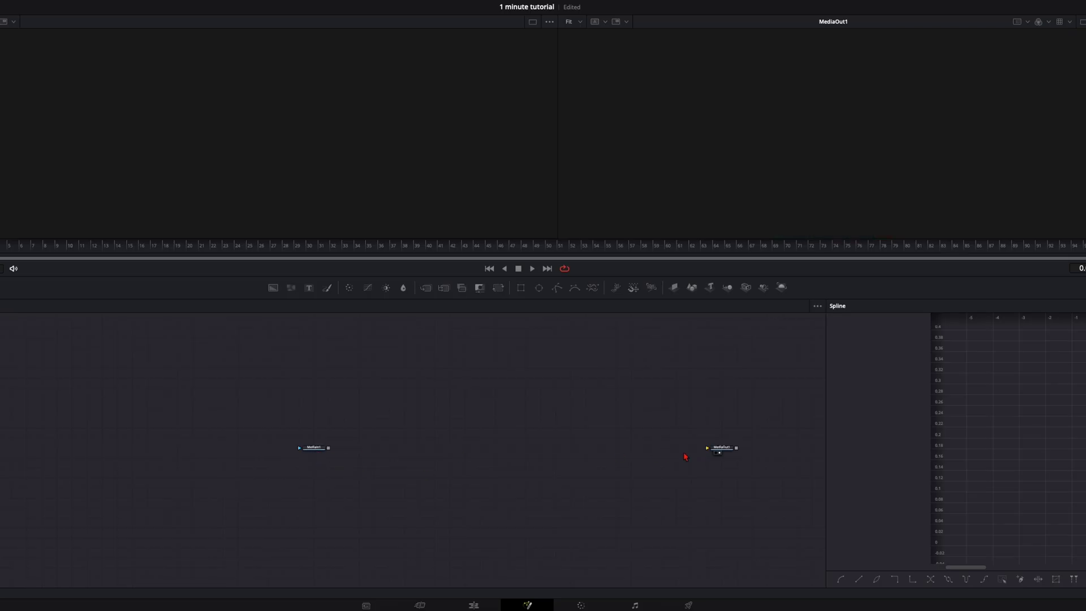
{"action": "left_click", "coordinate": [315, 448]}
{"action": "left_click", "coordinate": [675, 288]}
{"action": "left_click", "coordinate": [727, 287]}
{"action": "left_click_drag", "start_coordinate": [389, 448], "coordinate": [419, 452]}
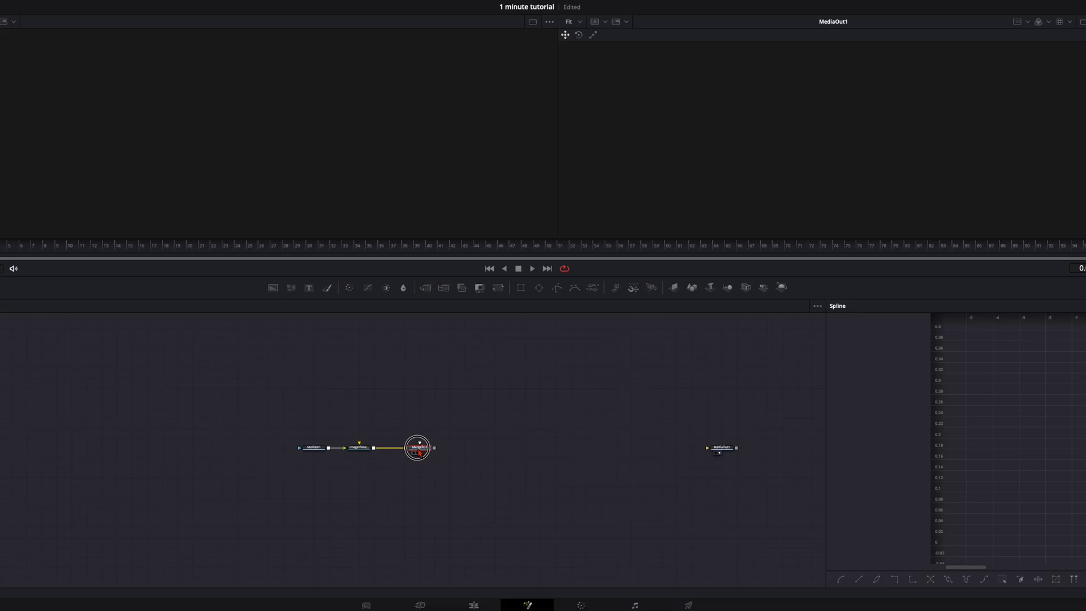
{"action": "left_click", "coordinate": [783, 287]}
{"action": "left_click_drag", "start_coordinate": [459, 450], "coordinate": [709, 449]}
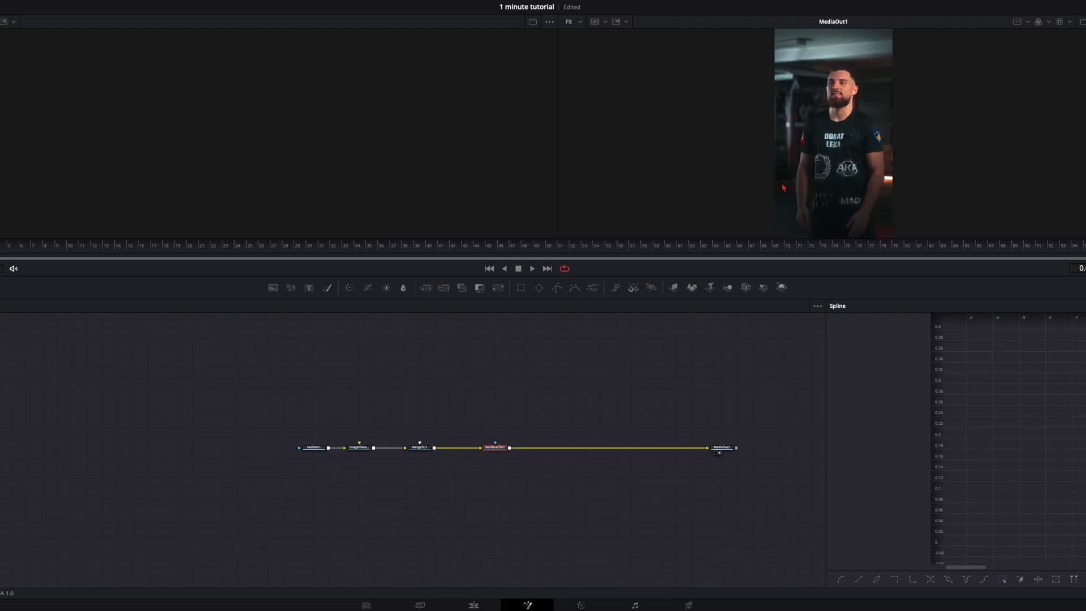
- Show Merge3D in the left viewer and orbit down onto the image plane
{"action": "left_click", "coordinate": [420, 452]}
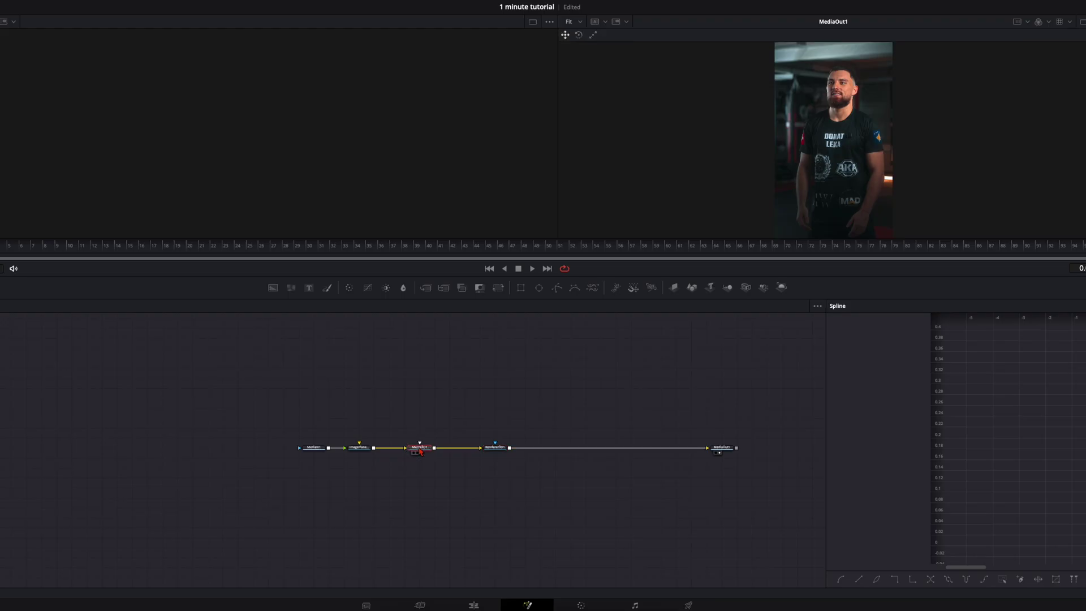
{"action": "left_click_drag", "start_coordinate": [421, 452], "coordinate": [231, 111]}
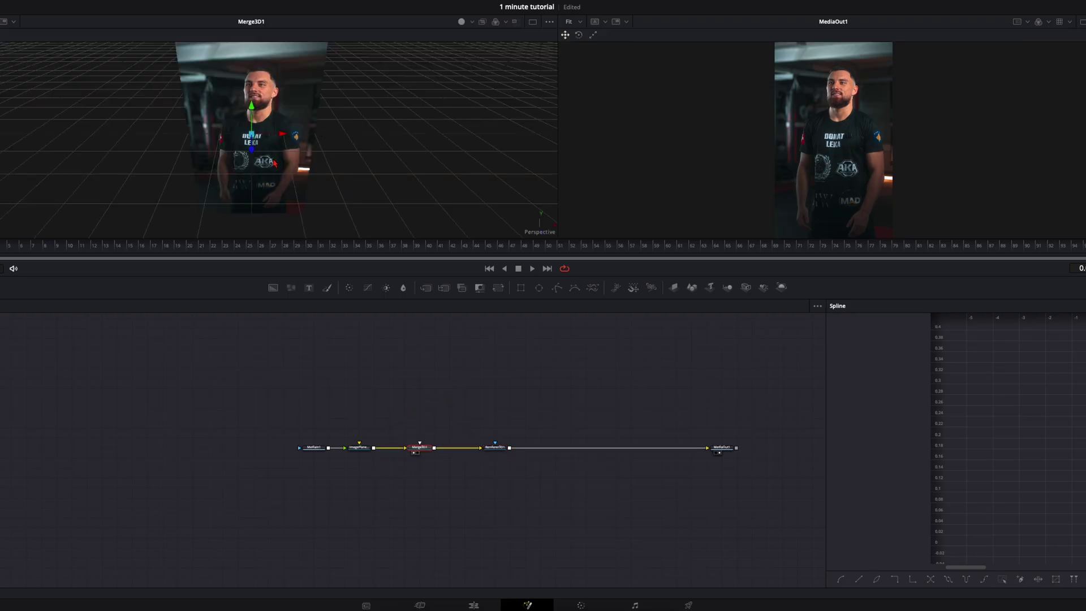
{"action": "left_click_drag", "start_coordinate": [290, 170], "coordinate": [291, 194]}
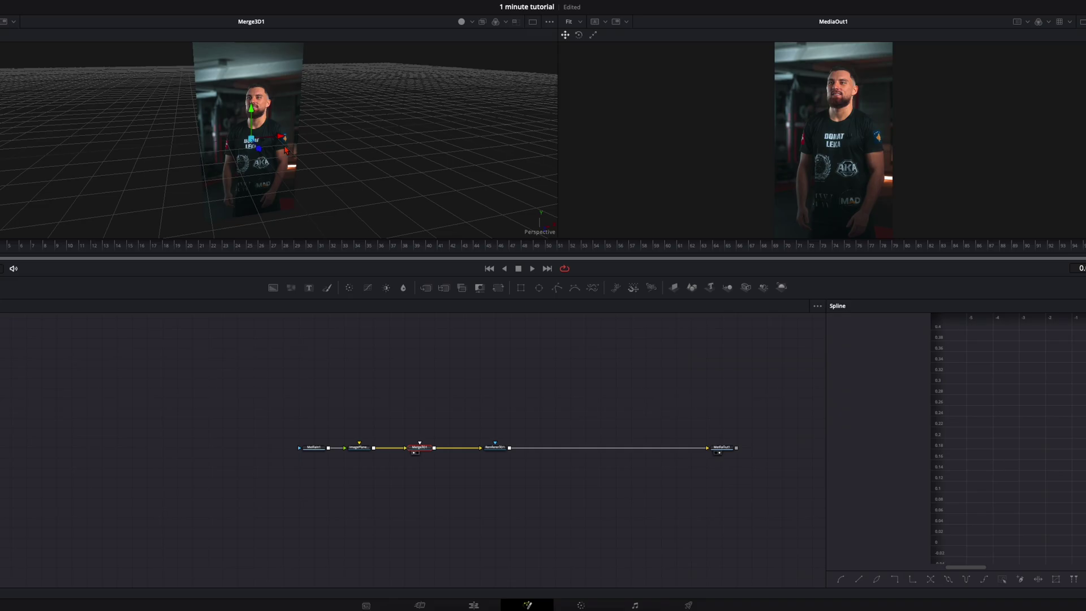
- Nudge MediaIn1 left, make room, and paste the MediaIn1 copies above the 3D chain
{"action": "left_click_drag", "start_coordinate": [316, 453], "coordinate": [301, 454]}
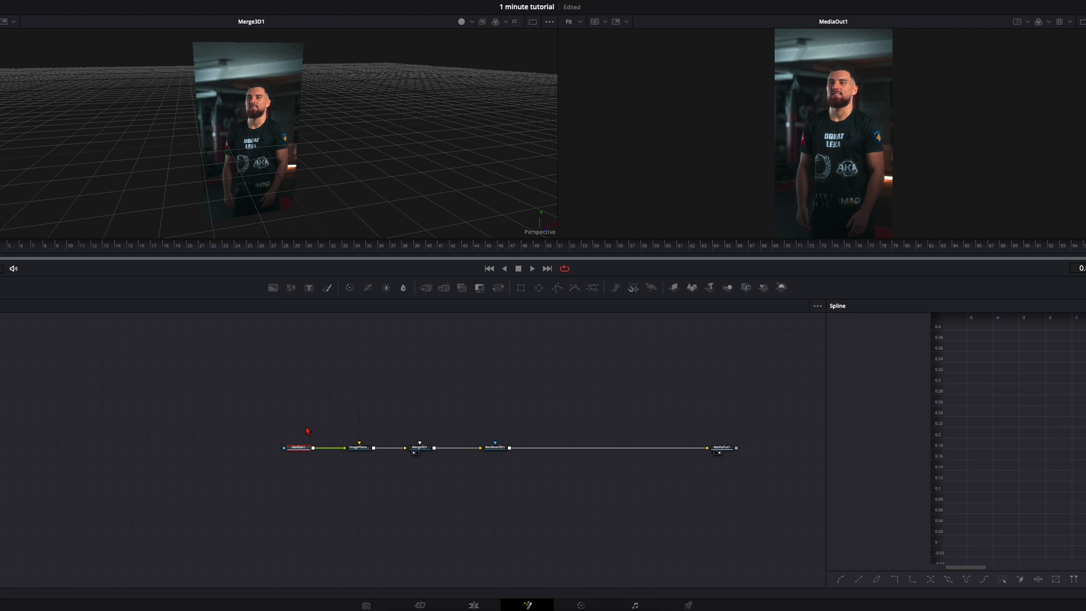
{"action": "mouse_move", "coordinate": [300, 456]}
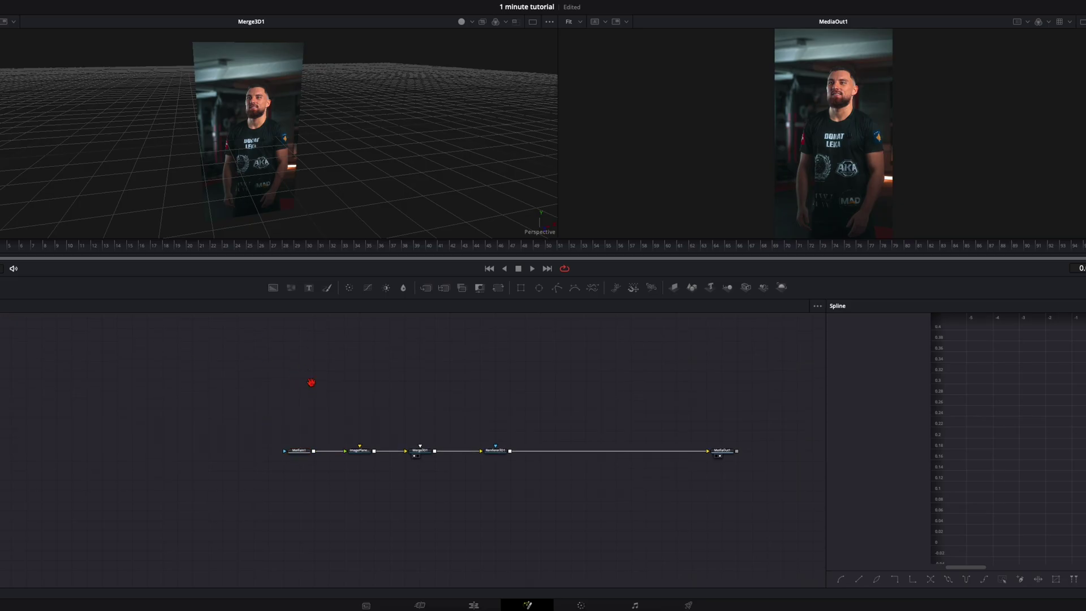
{"action": "left_click_drag", "start_coordinate": [310, 390], "coordinate": [260, 443]}
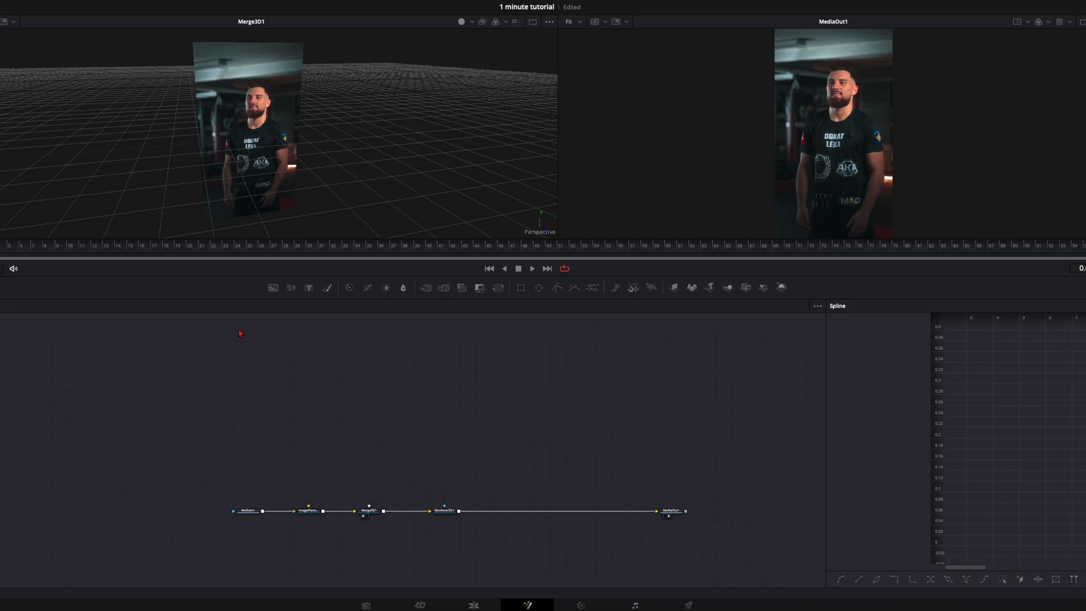
{"action": "key", "text": "ctrl+v"}
{"action": "key", "text": "ctrl+v"}
{"action": "key", "text": "ctrl+v"}
{"action": "key", "text": "ctrl+v"}
{"action": "key", "text": "ctrl+v"}
{"action": "key", "text": "ctrl+v"}
{"action": "key", "text": "ctrl+v"}
{"action": "key", "text": "ctrl+v"}
{"action": "key", "text": "ctrl+v"}
{"action": "key", "text": "ctrl+v"}
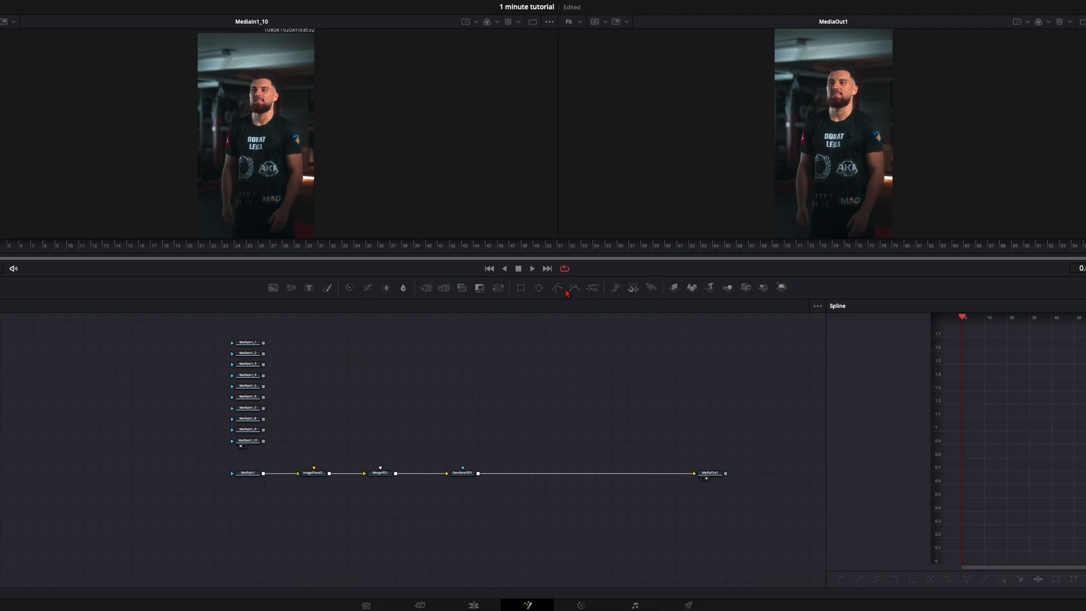
- Attach an inverted Polygon mask to MediaIn1_10 and zoom the viewer onto the face
{"action": "left_click_drag", "start_coordinate": [557, 290], "coordinate": [243, 446]}
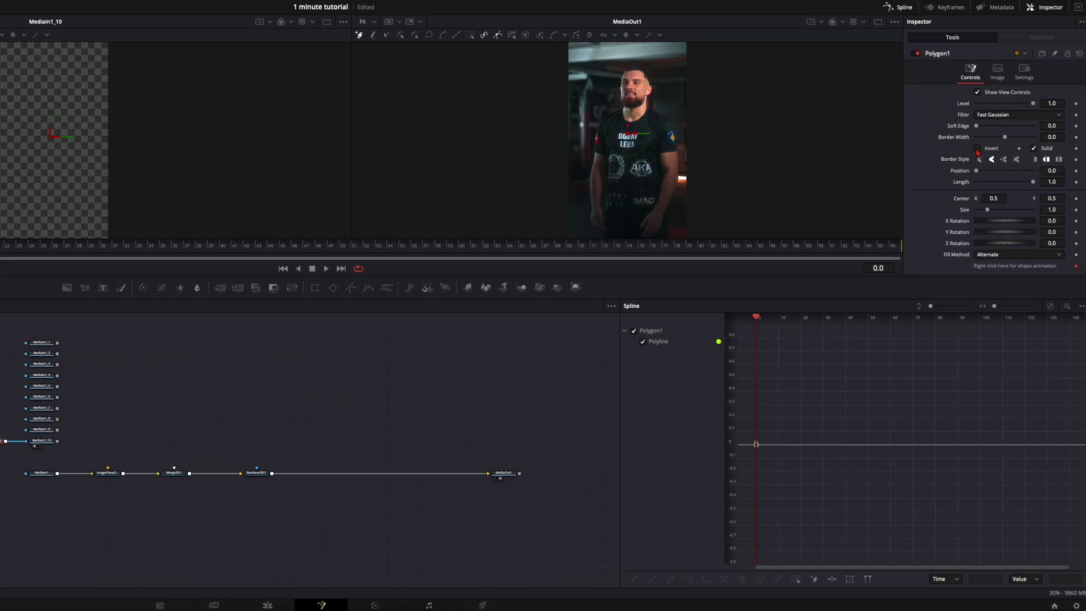
{"action": "left_click", "coordinate": [977, 149]}
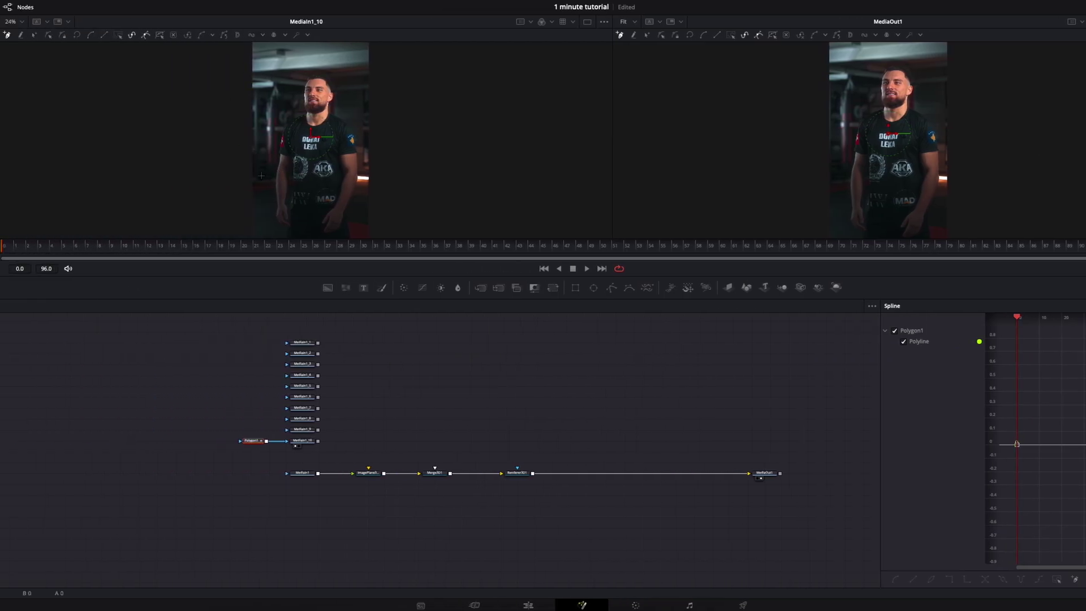
{"action": "scroll", "coordinate": [314, 85], "scroll_direction": "up", "scroll_amount": 8}
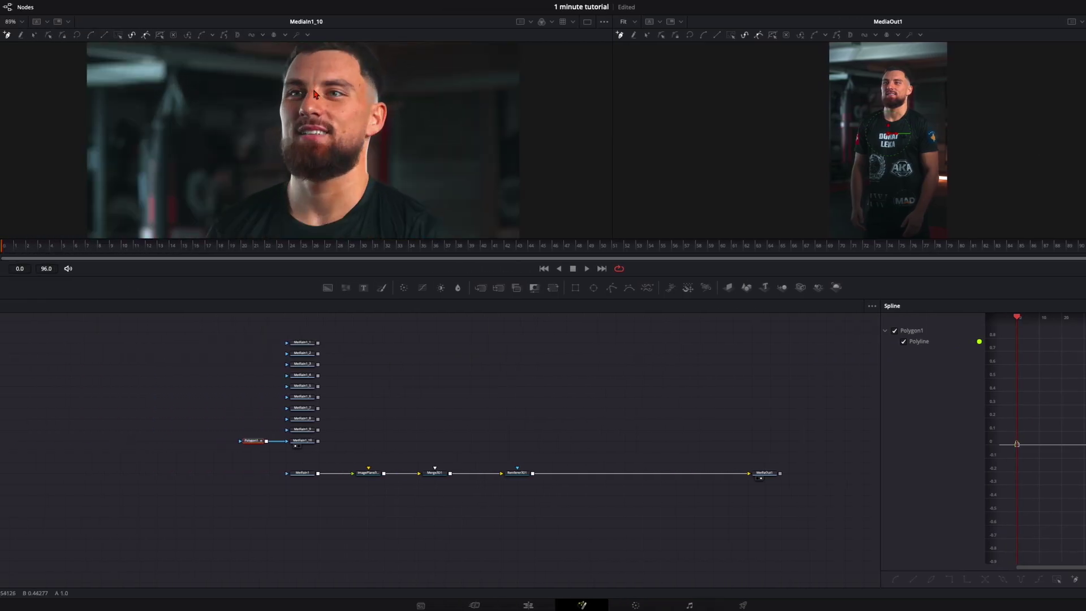
{"action": "left_click_drag", "start_coordinate": [313, 90], "coordinate": [318, 107]}
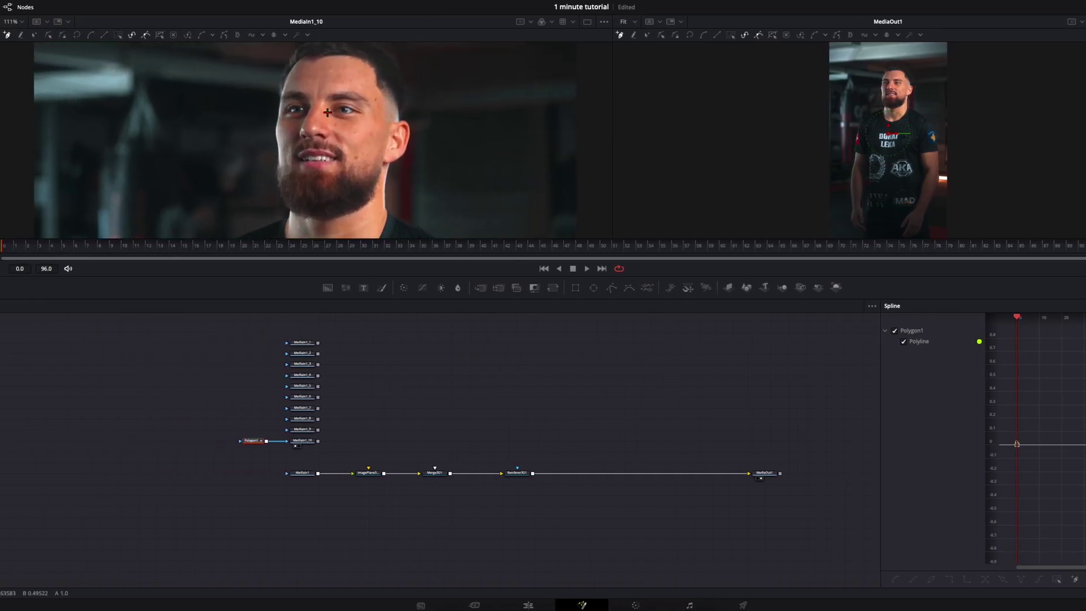
{"action": "scroll", "coordinate": [329, 120], "scroll_direction": "up", "scroll_amount": 3}
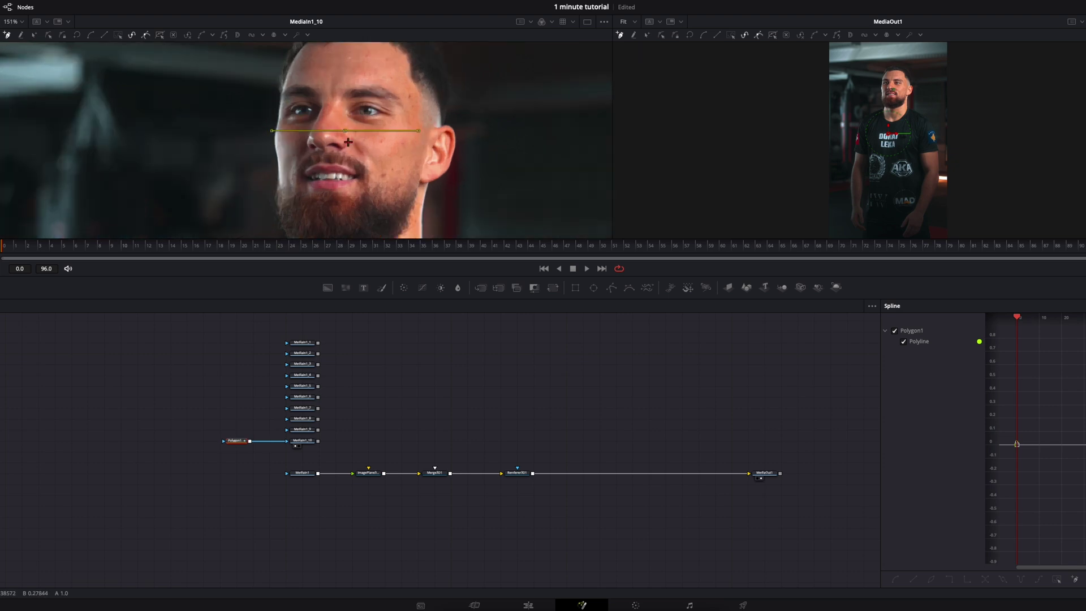
- Draw a triangular shard beside the nose, with border width 0.0035 and a slight soft edge
{"action": "left_click", "coordinate": [281, 111]}
{"action": "left_click", "coordinate": [278, 126]}
{"action": "left_click", "coordinate": [278, 156]}
{"action": "left_click", "coordinate": [345, 131]}
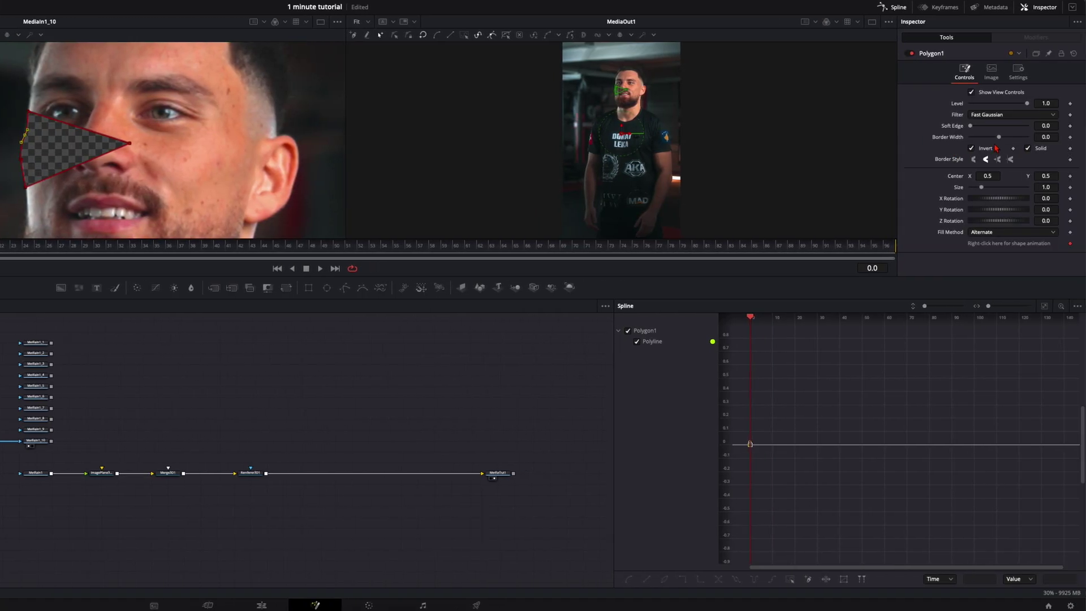
{"action": "left_click_drag", "start_coordinate": [1050, 141], "coordinate": [1058, 136]}
{"action": "left_click_drag", "start_coordinate": [1046, 125], "coordinate": [1063, 126]}
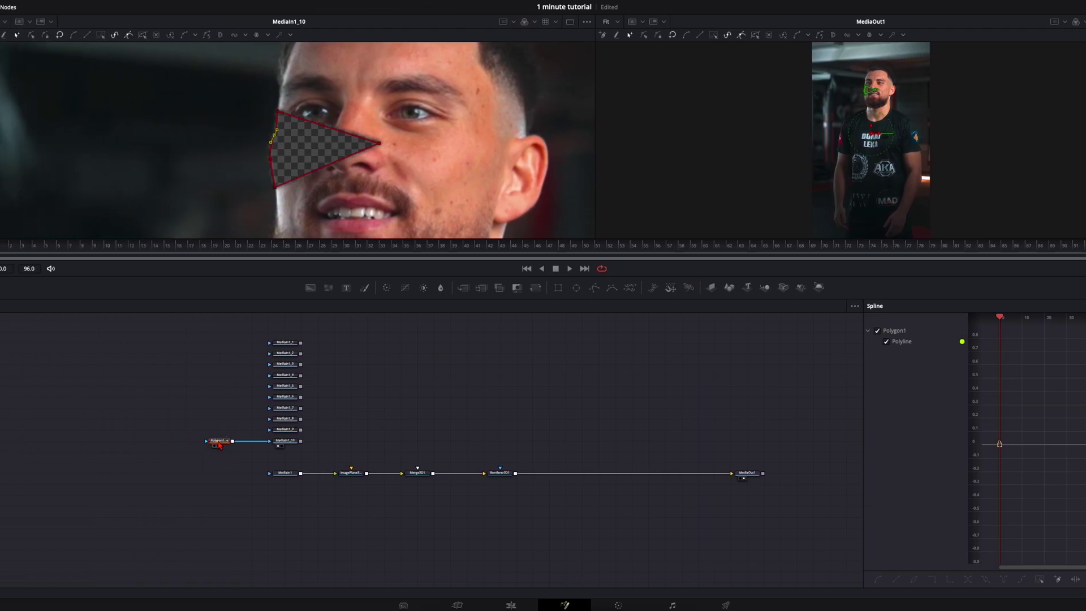
- Paste a polygon mask onto MediaIn1_9 and reshape it into a second shard along the jaw
{"action": "left_click", "coordinate": [215, 431]}
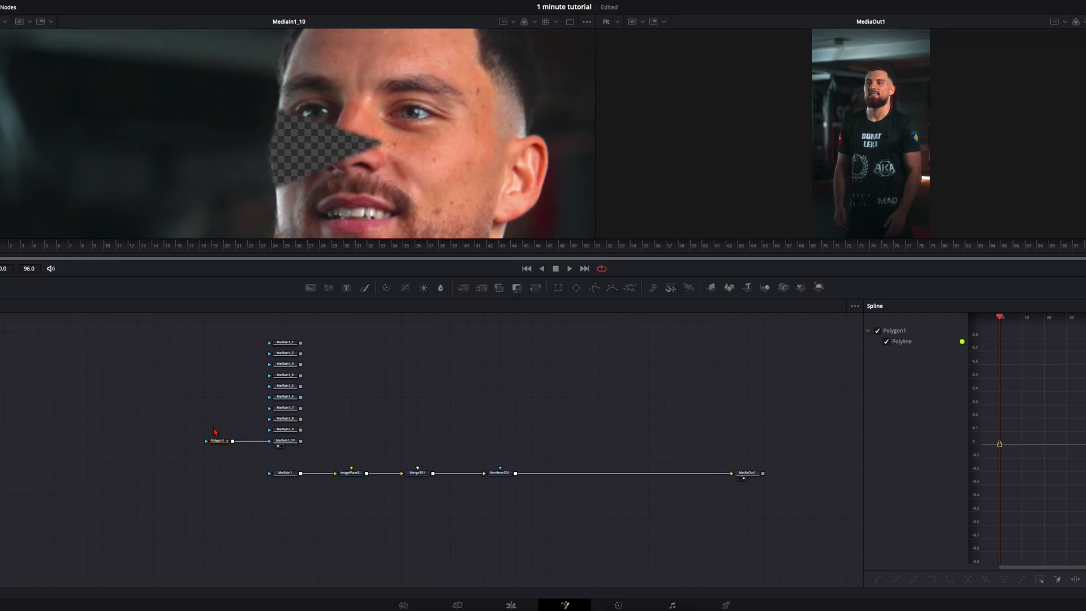
{"action": "key", "text": "ctrl+v"}
{"action": "left_click_drag", "start_coordinate": [232, 429], "coordinate": [254, 433]}
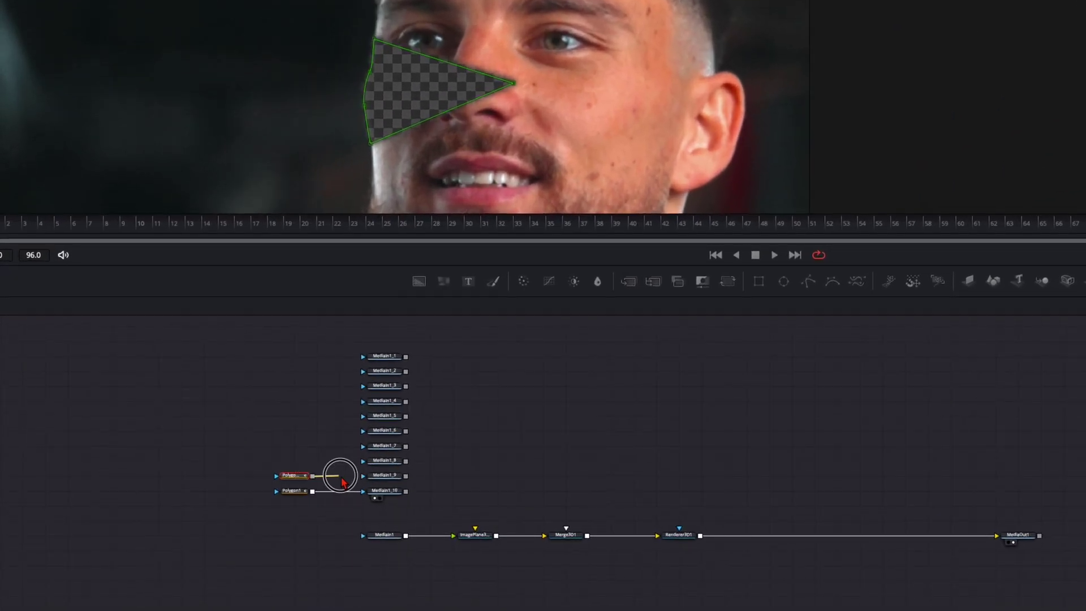
{"action": "left_click_drag", "start_coordinate": [342, 482], "coordinate": [377, 479]}
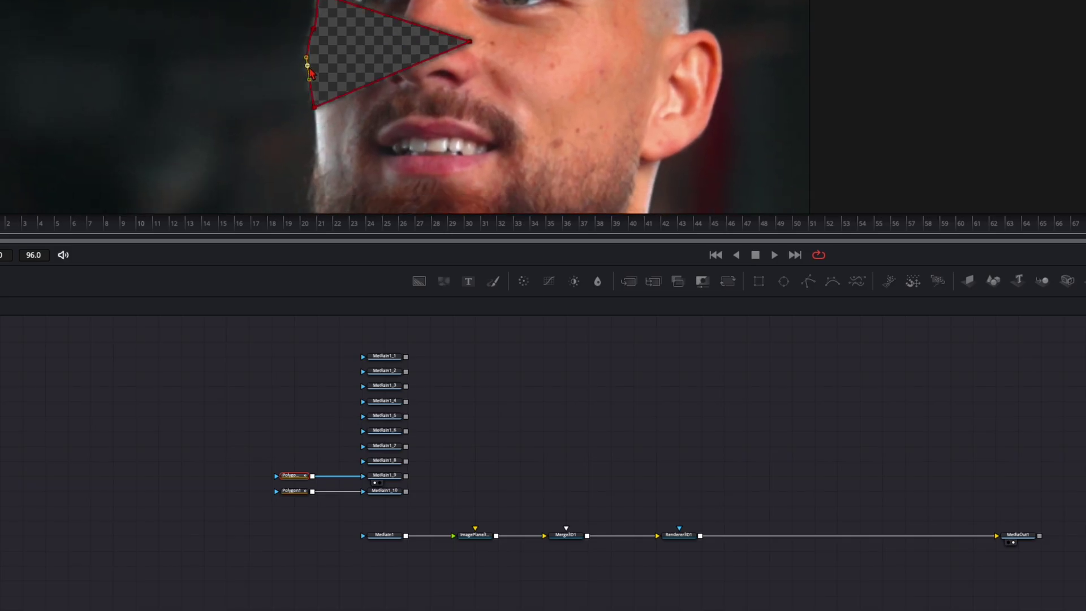
{"action": "left_click_drag", "start_coordinate": [307, 65], "coordinate": [316, 136]}
{"action": "left_click_drag", "start_coordinate": [314, 29], "coordinate": [308, 178]}
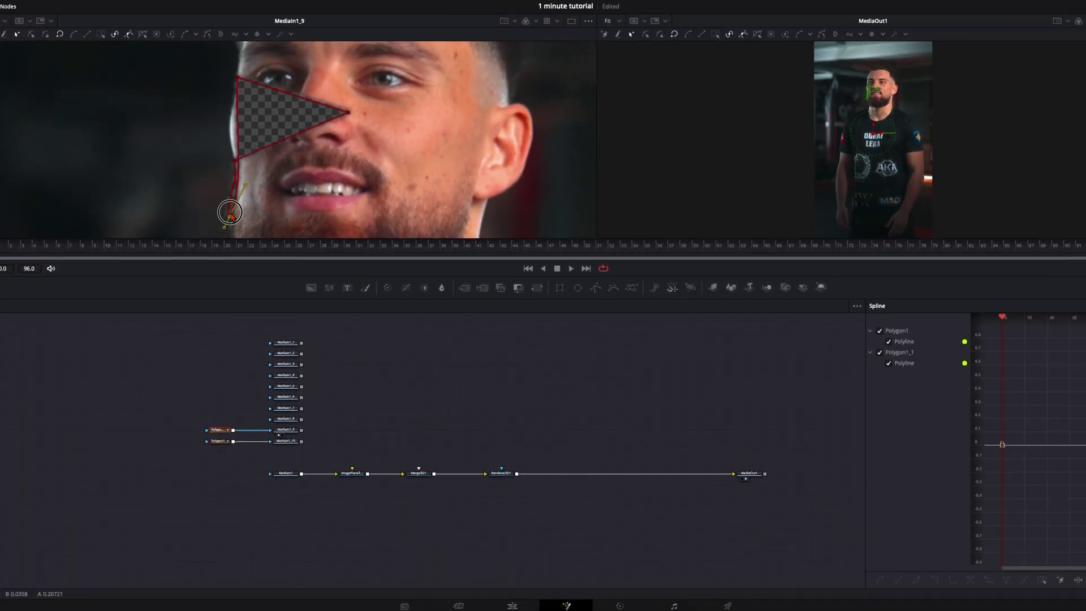
{"action": "left_click_drag", "start_coordinate": [229, 212], "coordinate": [231, 211]}
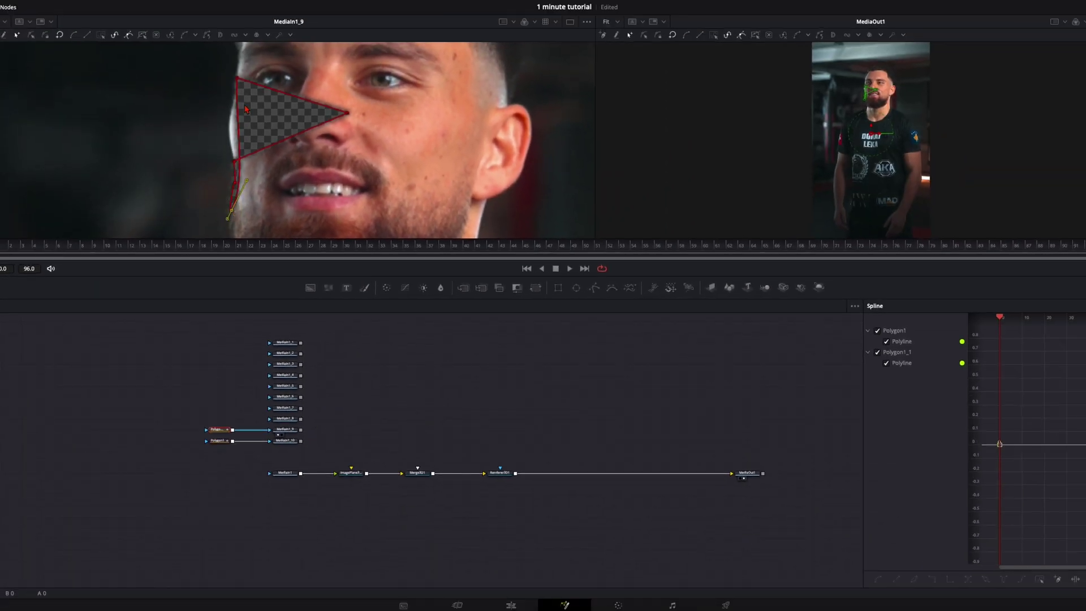
{"action": "left_click_drag", "start_coordinate": [237, 78], "coordinate": [233, 232]}
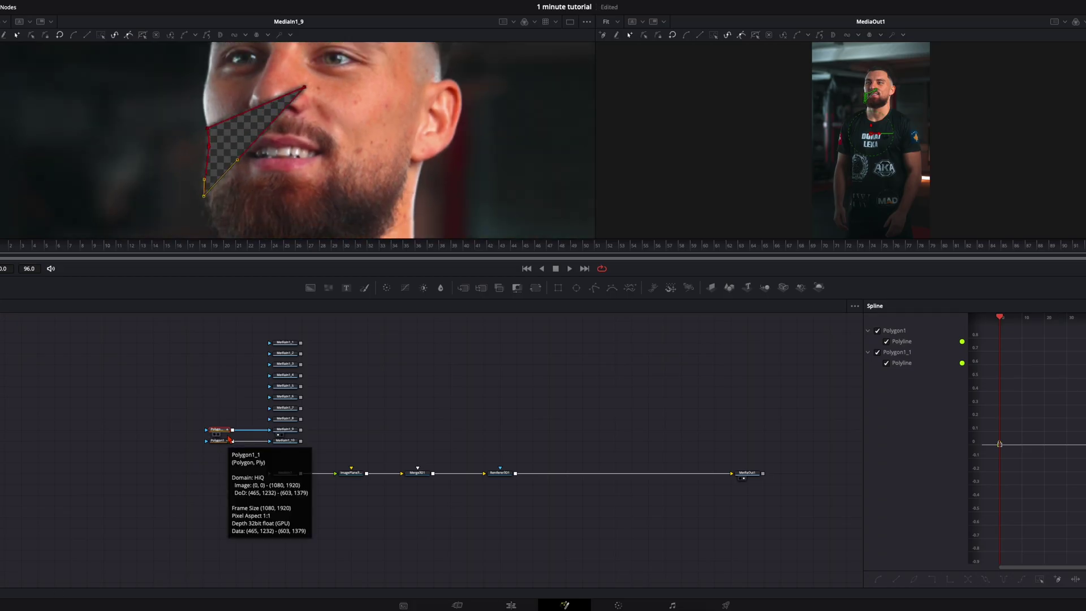
- Paste another polygon onto MediaIn1_8 and reshape it into a third shard toward the beard
{"action": "key", "text": "ctrl+c"}
{"action": "key", "text": "ctrl+v"}
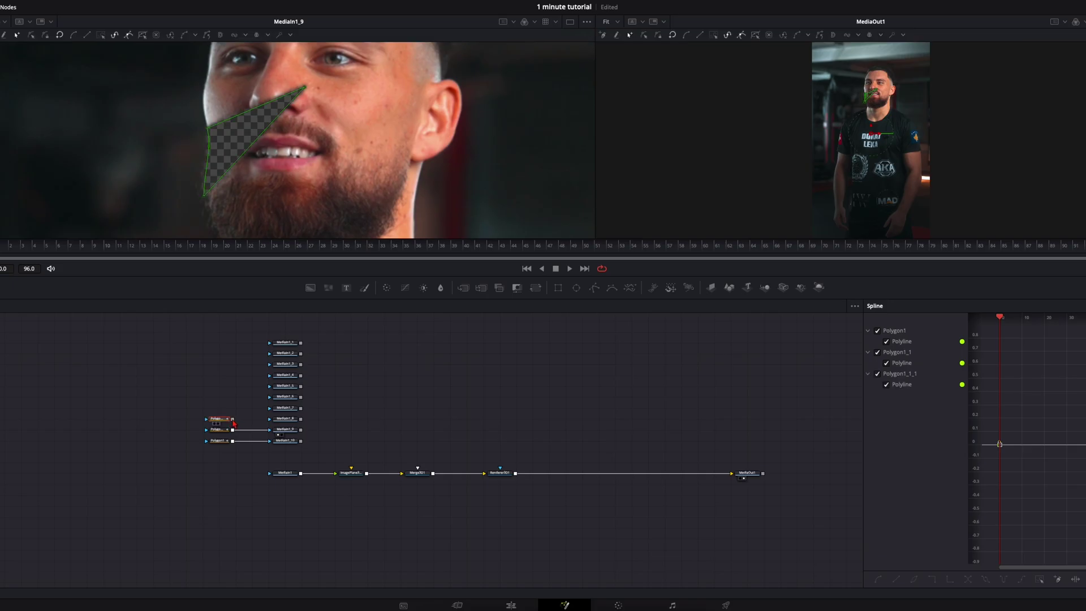
{"action": "left_click_drag", "start_coordinate": [233, 419], "coordinate": [279, 424]}
{"action": "left_click", "coordinate": [289, 424]}
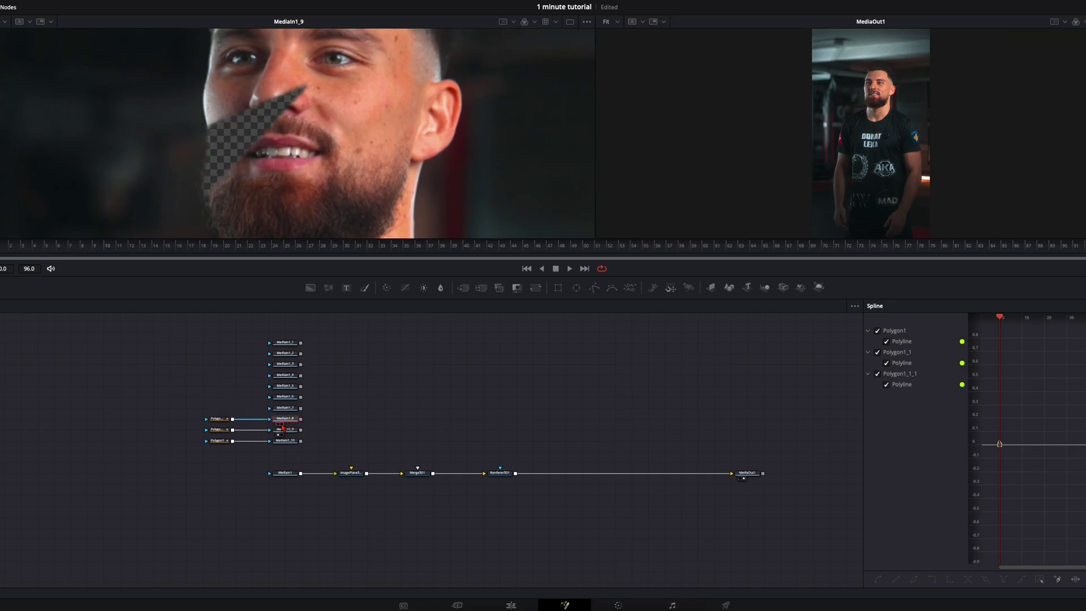
{"action": "left_click", "coordinate": [211, 420]}
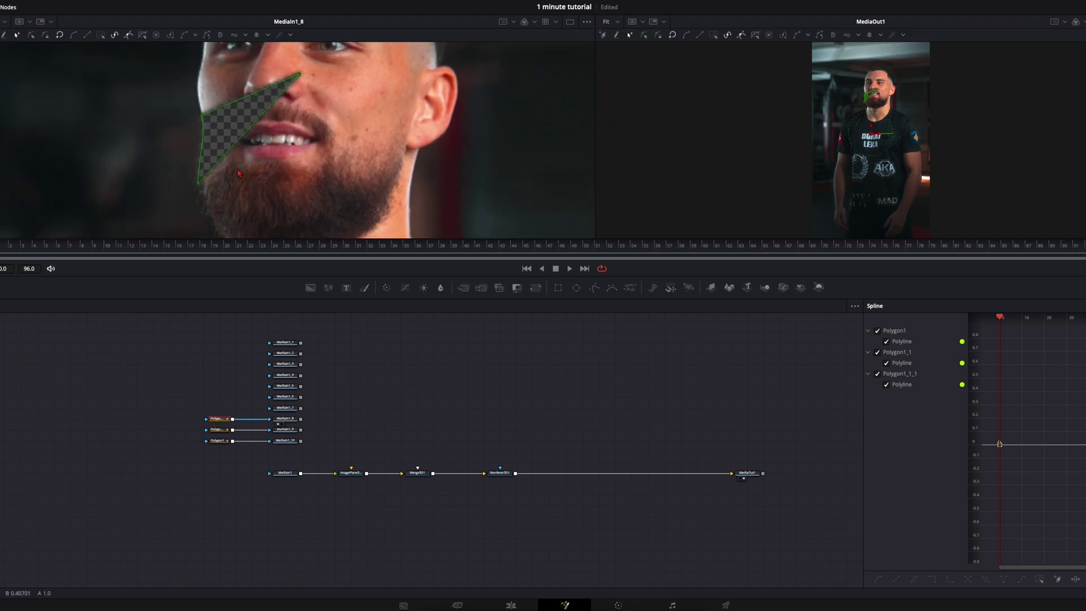
{"action": "scroll", "coordinate": [226, 182], "scroll_direction": "down", "scroll_amount": 1}
{"action": "scroll", "coordinate": [227, 181], "scroll_direction": "down", "scroll_amount": 2}
{"action": "left_click", "coordinate": [205, 114]}
{"action": "left_click_drag", "start_coordinate": [204, 114], "coordinate": [210, 193]}
{"action": "left_click_drag", "start_coordinate": [203, 97], "coordinate": [238, 225]}
{"action": "left_click", "coordinate": [211, 194]}
{"action": "left_click_drag", "start_coordinate": [213, 169], "coordinate": [234, 205]}
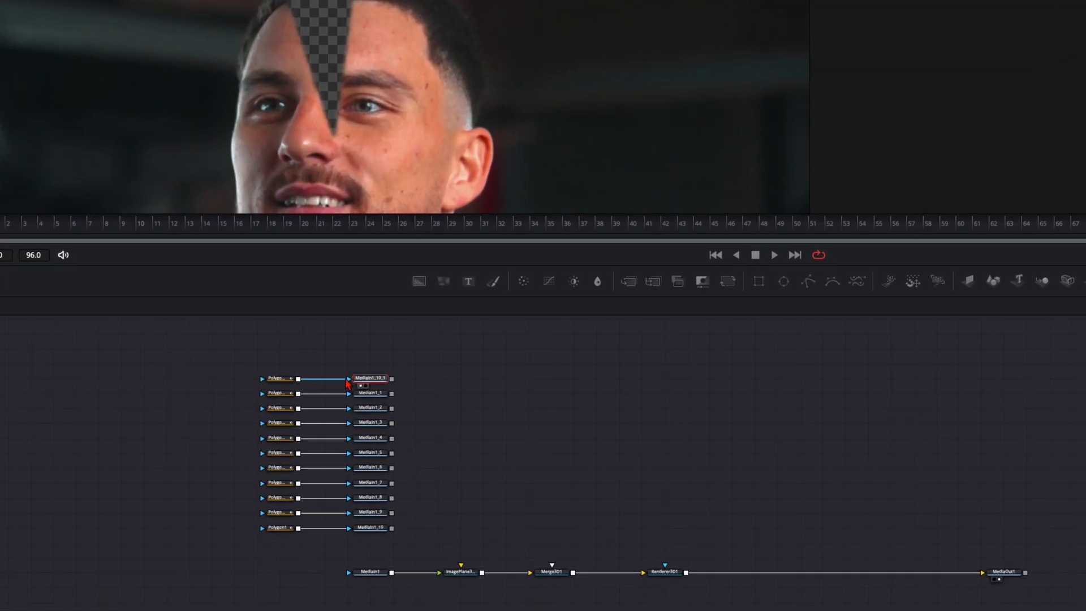
- Reshape the top polygon's shard, moving its corners to the face's left edge and forehead
{"action": "left_click", "coordinate": [281, 381]}
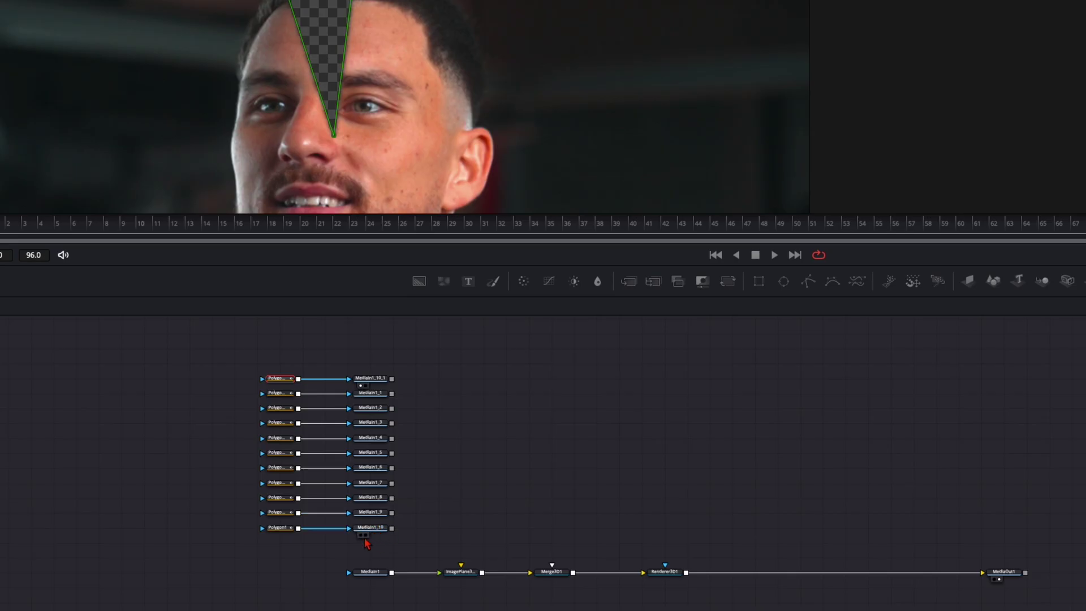
{"action": "left_click", "coordinate": [361, 536]}
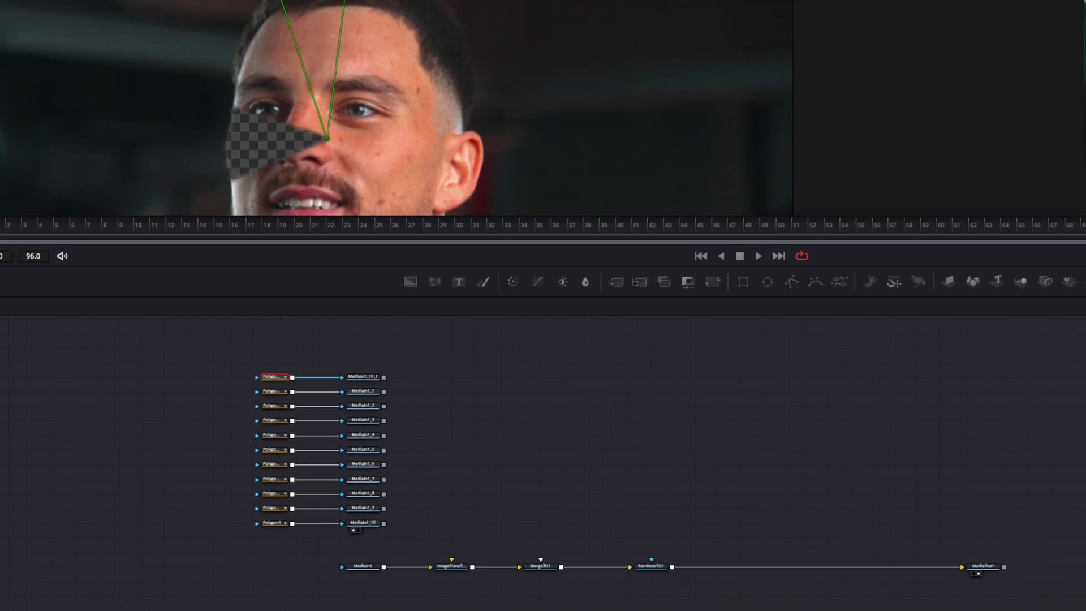
{"action": "left_click_drag", "start_coordinate": [263, 61], "coordinate": [179, 156]}
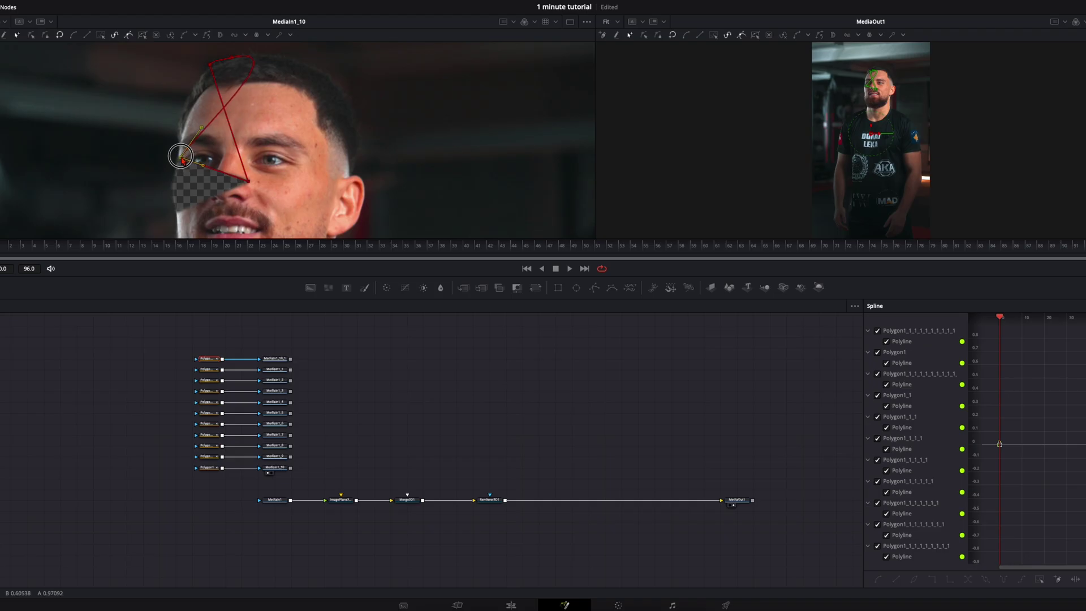
{"action": "left_click", "coordinate": [230, 57]}
{"action": "left_click_drag", "start_coordinate": [232, 59], "coordinate": [196, 85]}
{"action": "left_click", "coordinate": [178, 157]}
{"action": "left_click", "coordinate": [256, 344]}
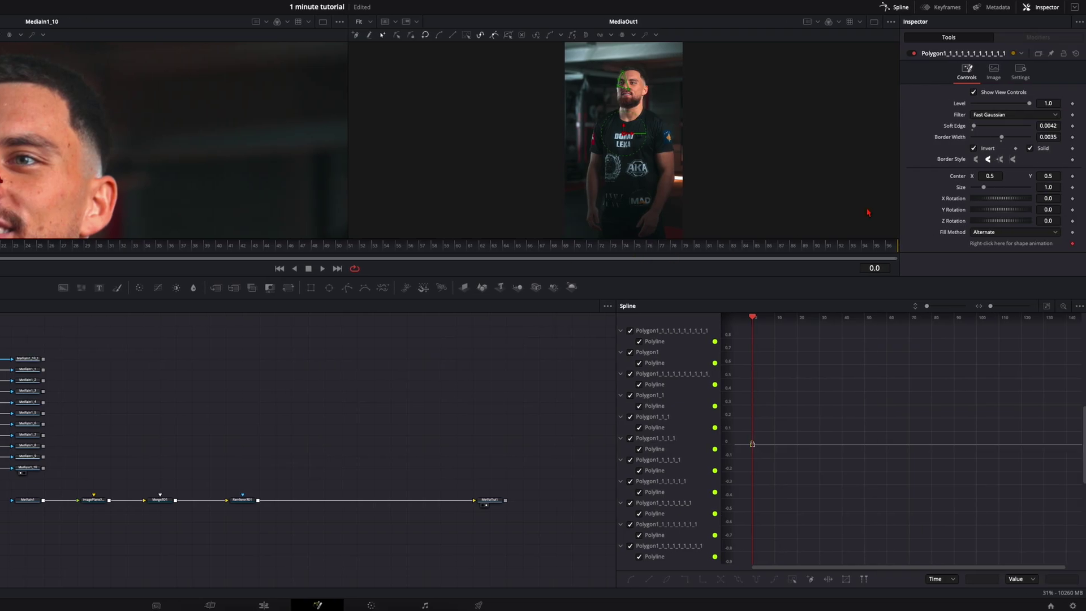
- Uncheck Invert on this and the following shard polygon masks
{"action": "left_click", "coordinate": [974, 149]}
{"action": "left_click", "coordinate": [0, 369]}
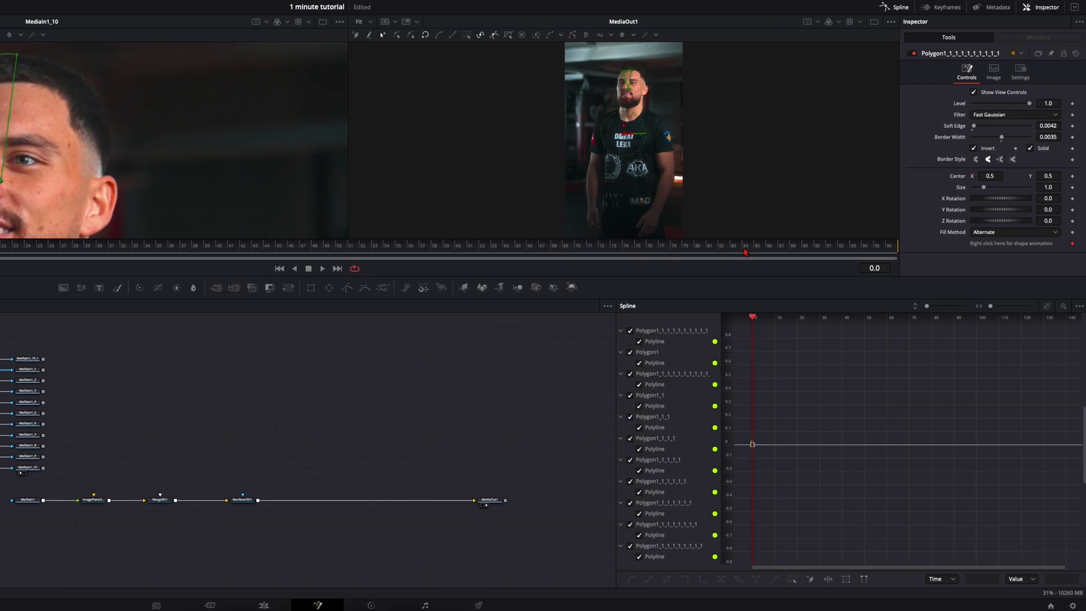
{"action": "left_click", "coordinate": [973, 148]}
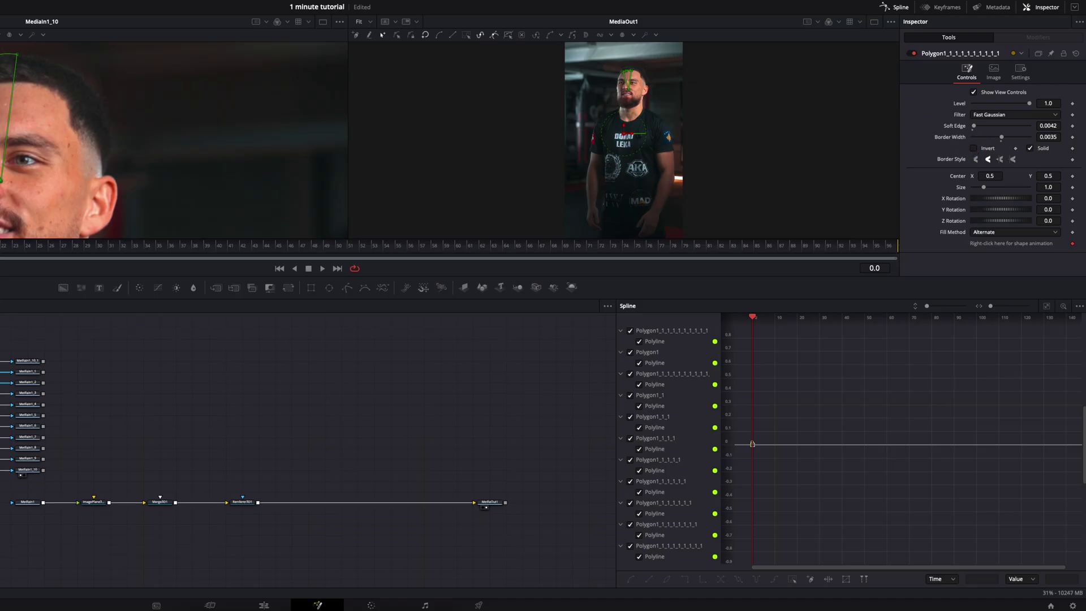
{"action": "left_click", "coordinate": [1, 382]}
{"action": "left_click", "coordinate": [974, 148]}
{"action": "left_click", "coordinate": [93, 394]}
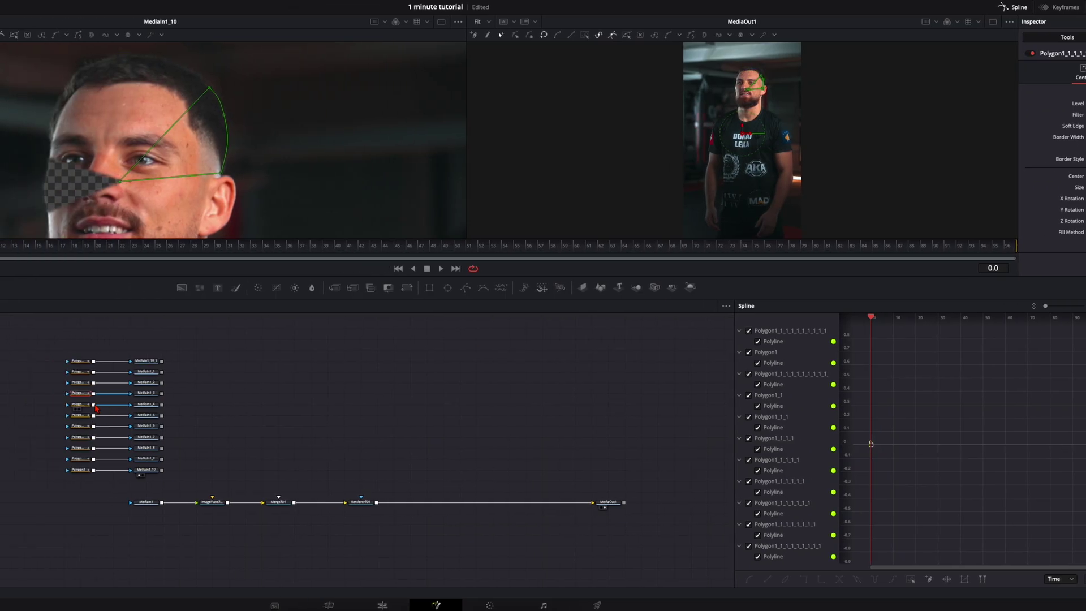
{"action": "left_click", "coordinate": [250, 404]}
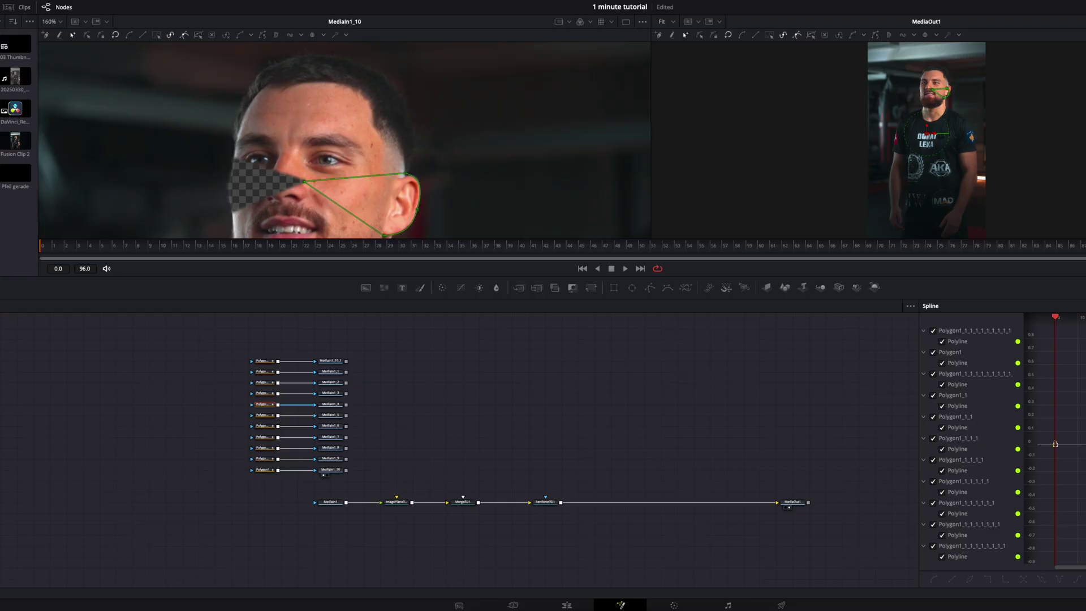
- Preview Merge3D1 and wire a new ImagePlane3D from MediaIn1_10 into it
{"action": "left_click", "coordinate": [261, 415]}
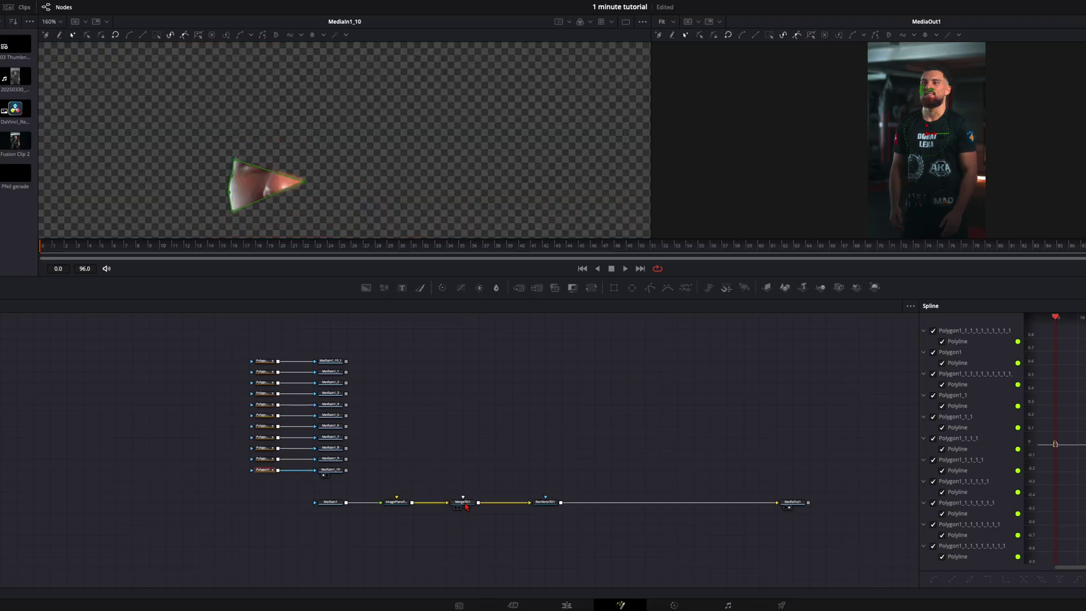
{"action": "left_click_drag", "start_coordinate": [466, 505], "coordinate": [439, 136]}
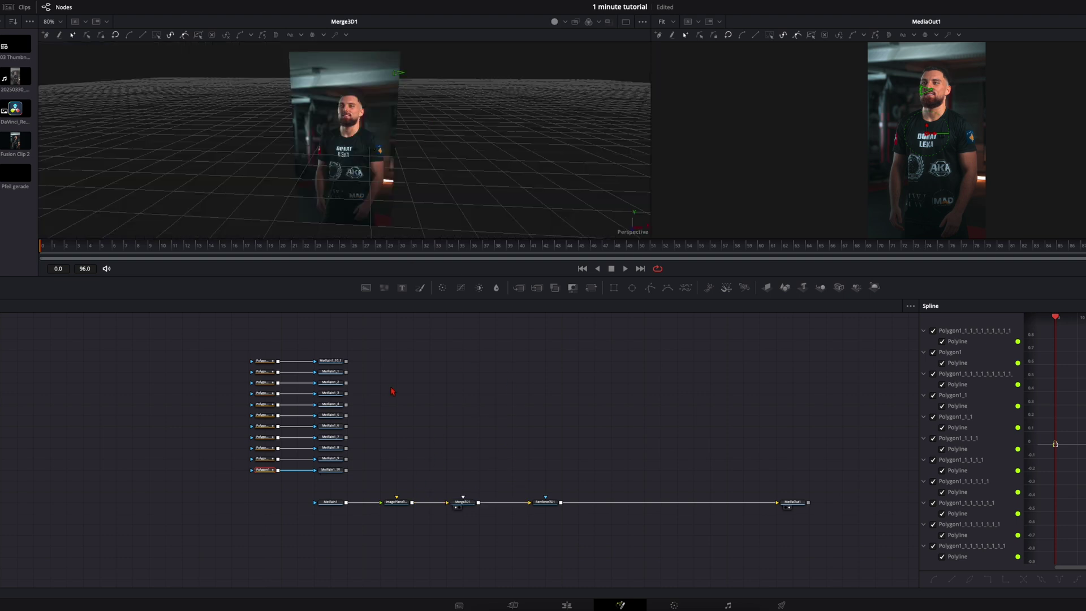
{"action": "left_click", "coordinate": [391, 391]}
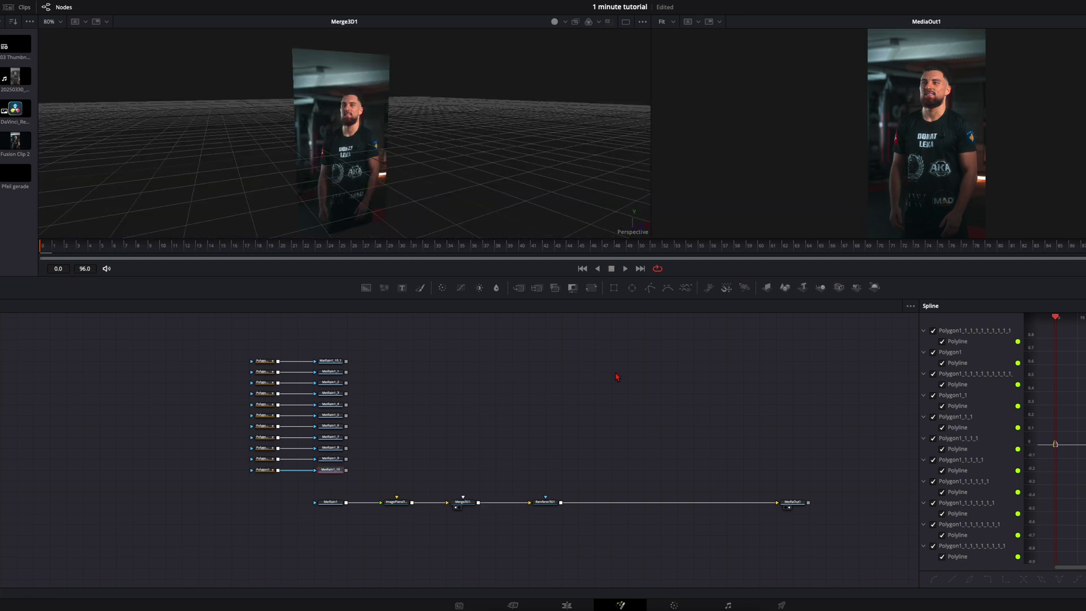
{"action": "left_click", "coordinate": [766, 288]}
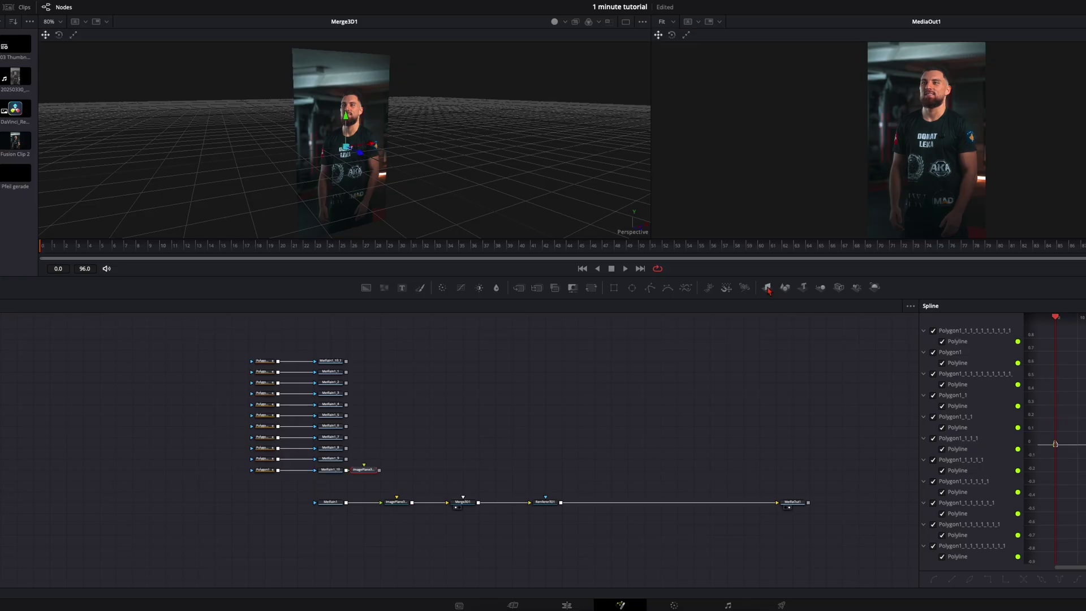
{"action": "left_click_drag", "start_coordinate": [364, 470], "coordinate": [397, 470]}
{"action": "left_click_drag", "start_coordinate": [412, 470], "coordinate": [461, 503]}
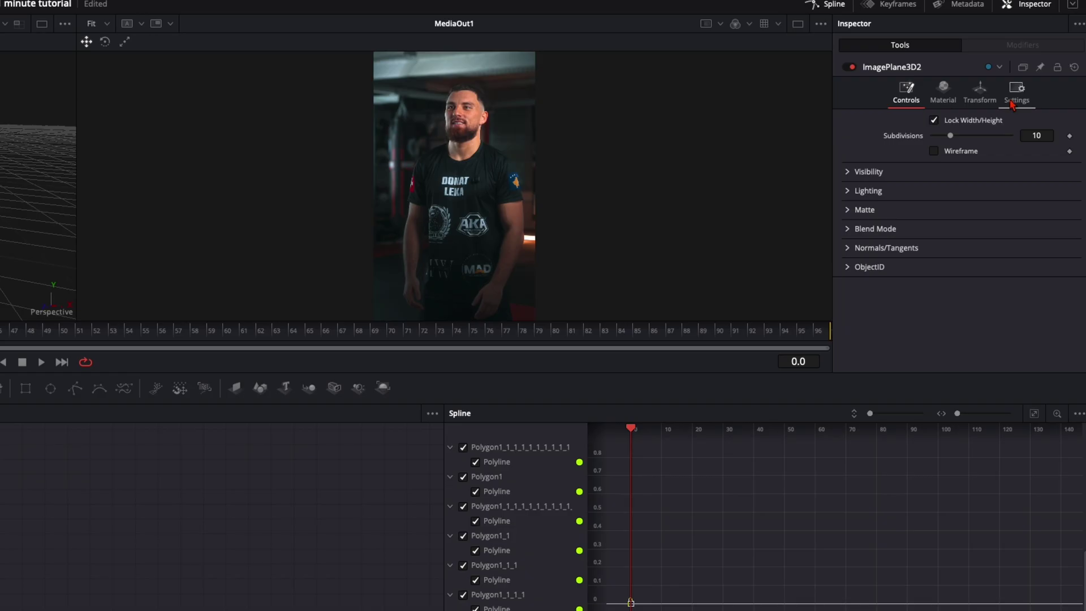
- Lift the new image plane's pivot up to the face, with Pivot Y at 0.361
{"action": "left_click", "coordinate": [979, 91]}
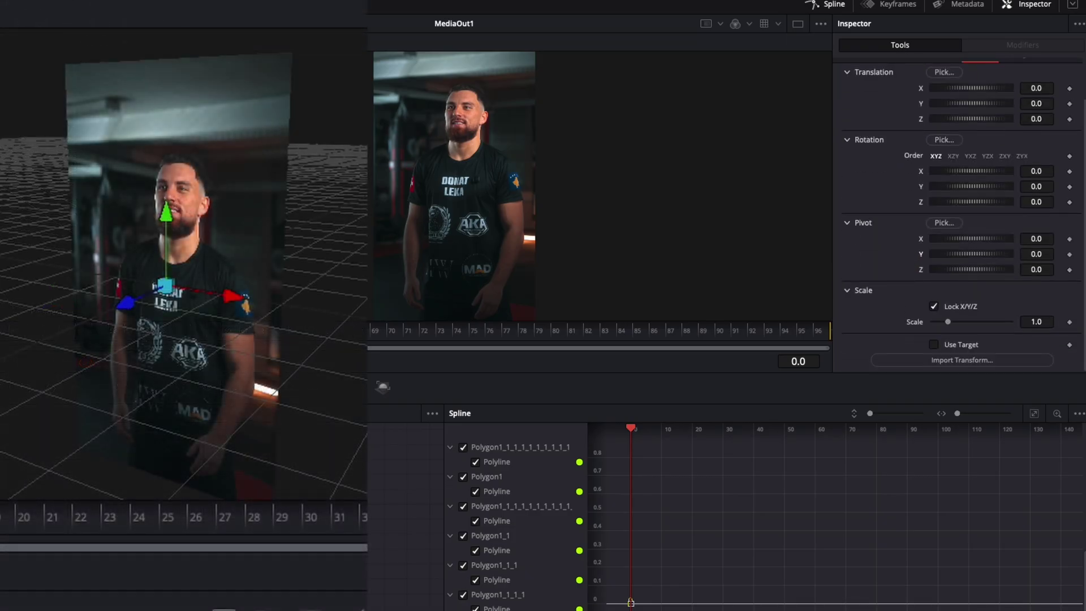
{"action": "left_click_drag", "start_coordinate": [970, 254], "coordinate": [1024, 254]}
{"action": "left_click", "coordinate": [1035, 254]}
{"action": "type", "text": "0.22"}
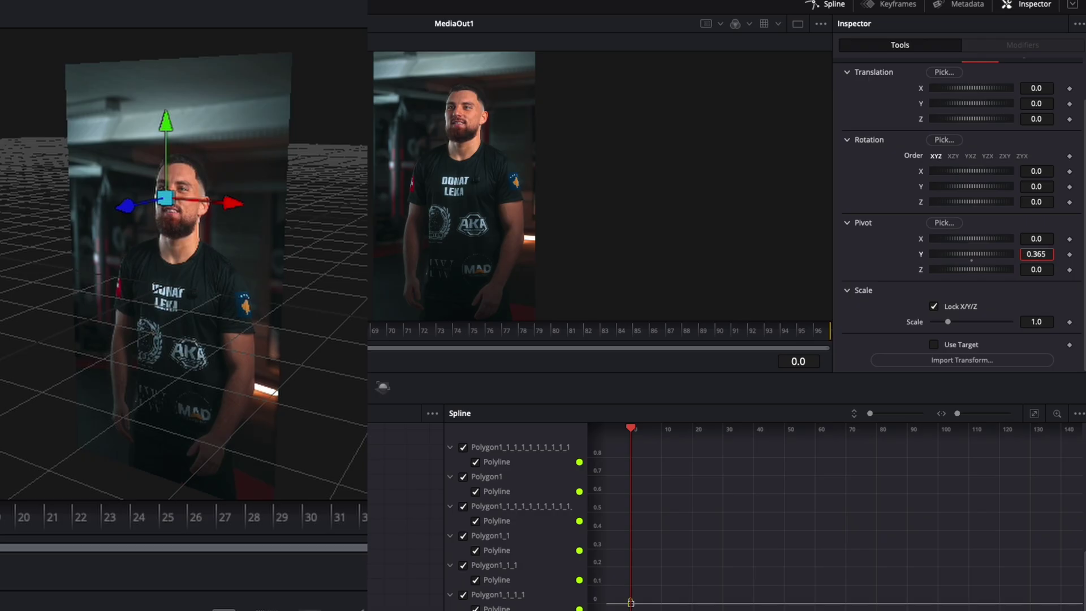
{"action": "left_click_drag", "start_coordinate": [1030, 256], "coordinate": [1027, 256]}
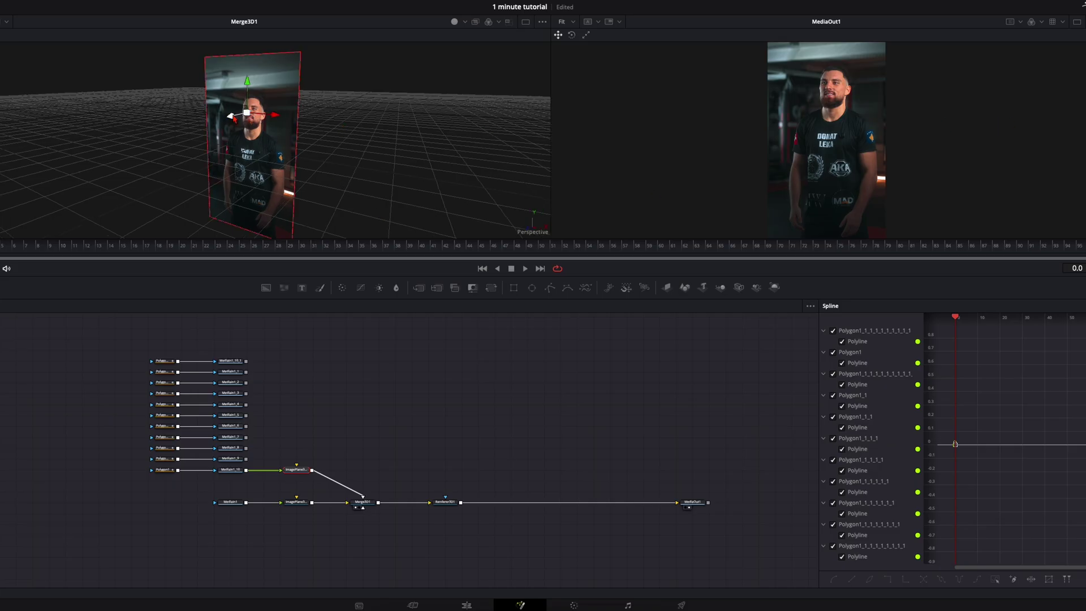
- At frame 40, keyframe ImagePlane3D2's Translation X, Y, Z and Rotation Z at 0, undoing test moves
{"action": "mouse_move", "coordinate": [231, 117]}
{"action": "left_mouse_down"}
{"action": "mouse_move", "coordinate": [192, 125]}
{"action": "mouse_move", "coordinate": [210, 92]}
{"action": "mouse_move", "coordinate": [211, 110]}
{"action": "left_mouse_up"}
{"action": "key", "text": "q"}
{"action": "left_click_drag", "start_coordinate": [191, 149], "coordinate": [172, 150]}
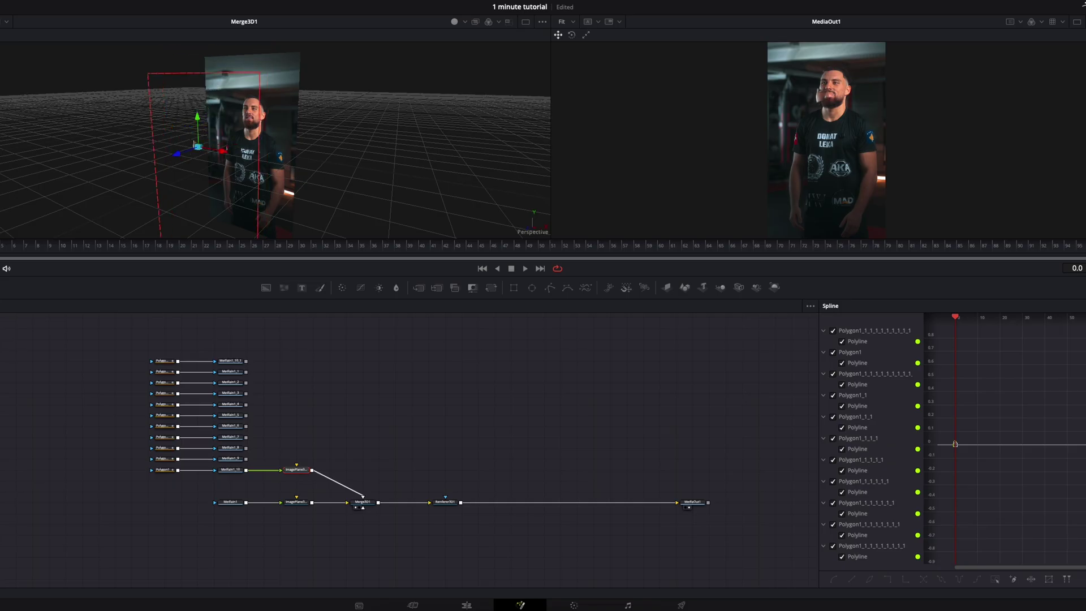
{"action": "key", "text": "ctrl+z"}
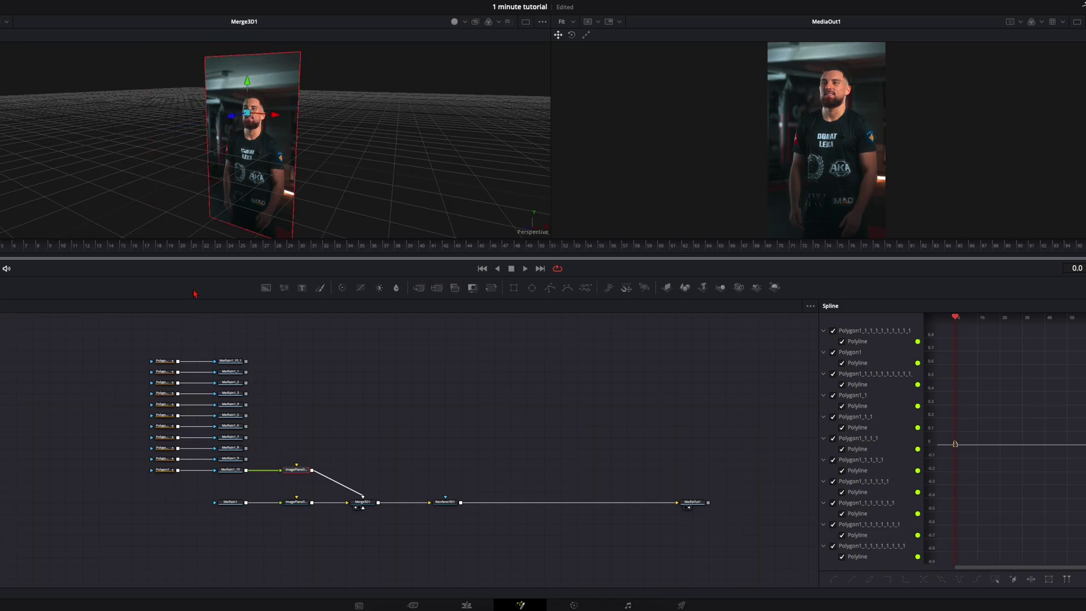
{"action": "left_click_drag", "start_coordinate": [17, 255], "coordinate": [419, 253]}
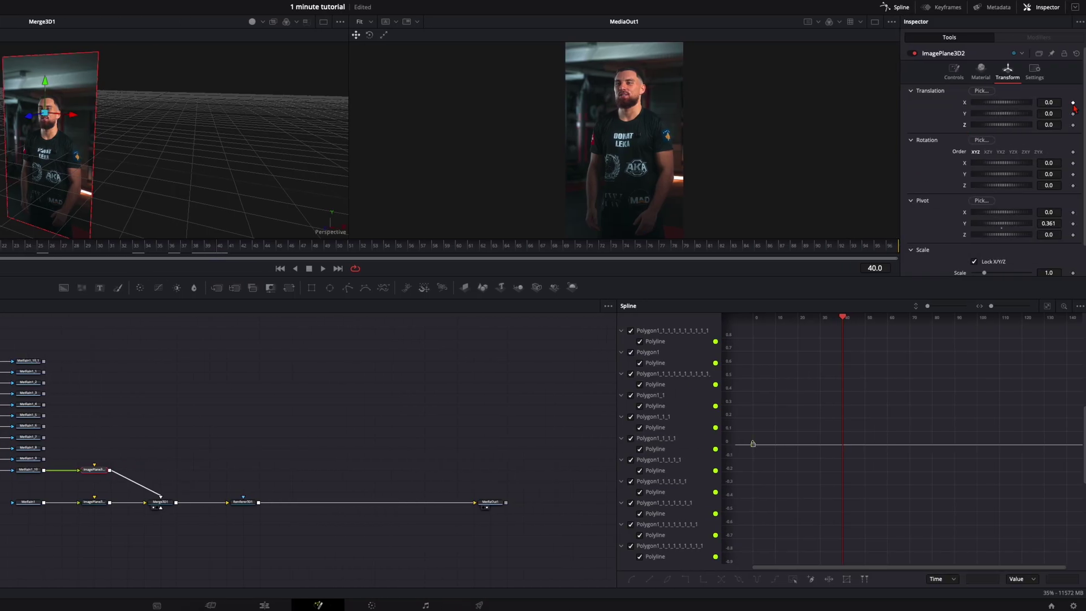
{"action": "left_click", "coordinate": [1073, 102]}
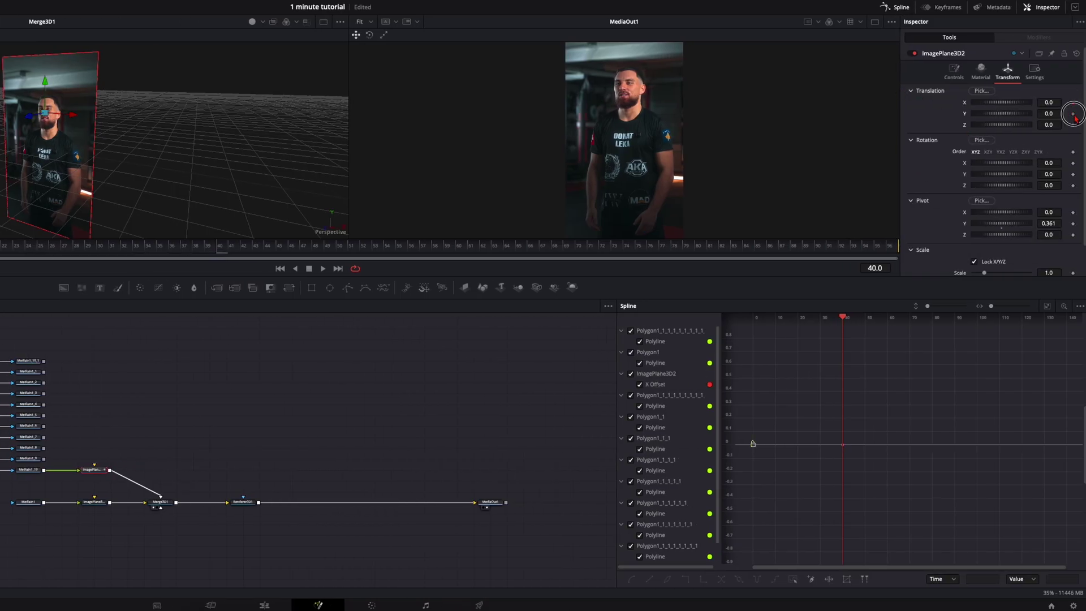
{"action": "left_click", "coordinate": [1073, 113]}
{"action": "left_click", "coordinate": [1073, 125]}
{"action": "left_click", "coordinate": [1073, 185]}
{"action": "left_click_drag", "start_coordinate": [1001, 185], "coordinate": [1035, 189]}
{"action": "key", "text": "ctrl+z"}
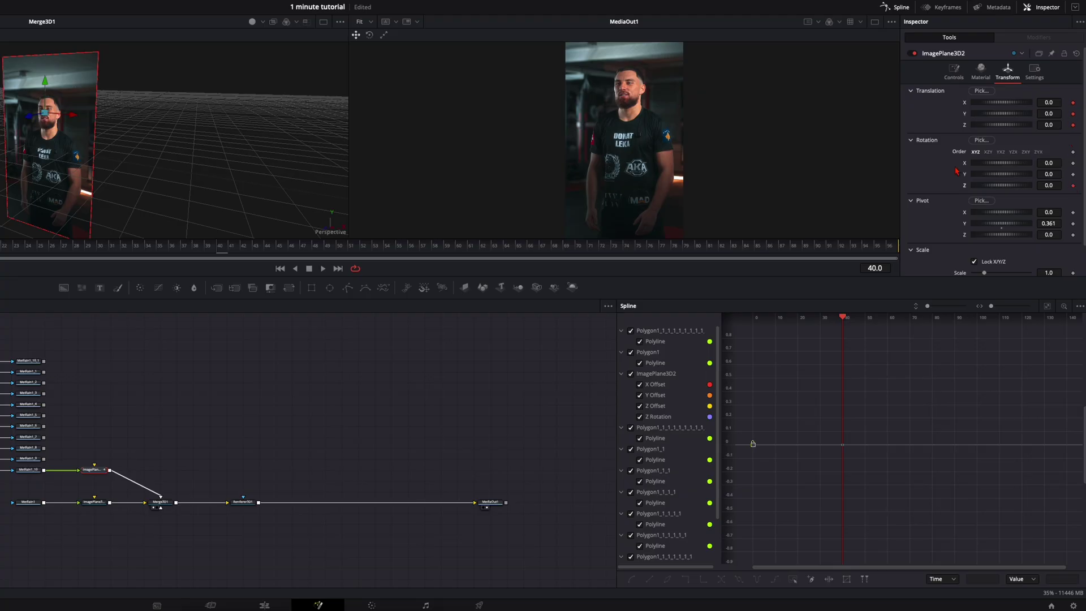
- Copy the keyframed image plane and paste one after each of the other shard clips
{"action": "left_click", "coordinate": [94, 470]}
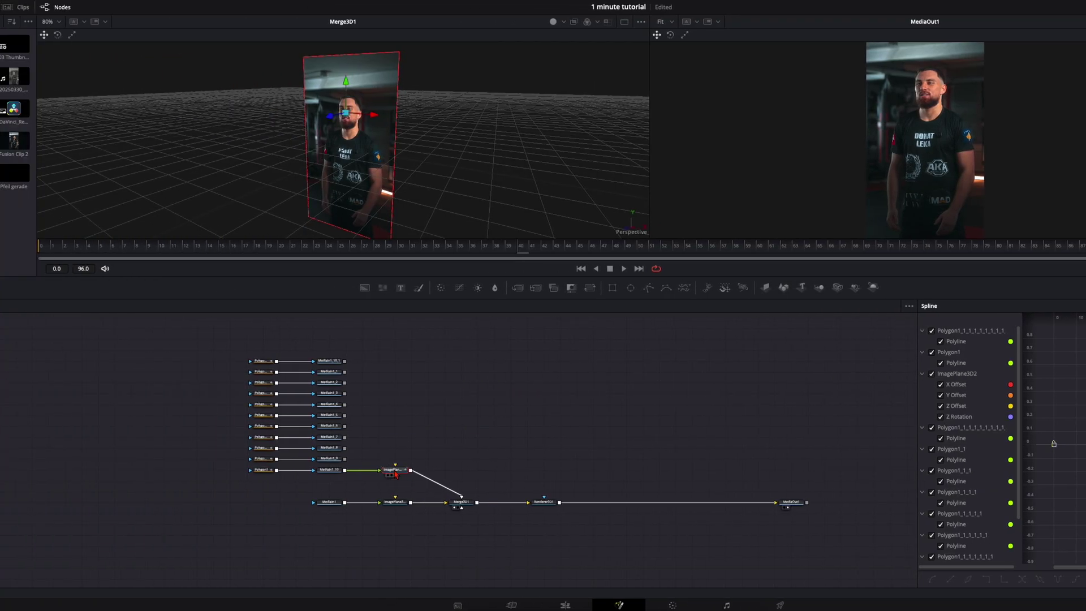
{"action": "key", "text": "ctrl+c"}
{"action": "left_click", "coordinate": [329, 458]}
{"action": "key", "text": "ctrl+v"}
{"action": "left_click", "coordinate": [329, 448]}
{"action": "key", "text": "ctrl+v"}
{"action": "left_click", "coordinate": [329, 436]}
{"action": "key", "text": "ctrl+v"}
{"action": "left_click", "coordinate": [329, 425]}
{"action": "key", "text": "ctrl+v"}
{"action": "left_click", "coordinate": [329, 415]}
{"action": "key", "text": "ctrl+v"}
{"action": "left_click", "coordinate": [329, 404]}
{"action": "key", "text": "ctrl+v"}
{"action": "left_click", "coordinate": [329, 393]}
{"action": "key", "text": "ctrl+v"}
{"action": "left_click", "coordinate": [329, 382]}
{"action": "key", "text": "ctrl+v"}
{"action": "left_click", "coordinate": [329, 371]}
{"action": "key", "text": "ctrl+v"}
{"action": "left_click", "coordinate": [329, 360]}
{"action": "key", "text": "ctrl+v"}
- Wire each pasted image plane's output into Merge3D1
{"action": "left_click_drag", "start_coordinate": [351, 342], "coordinate": [461, 502]}
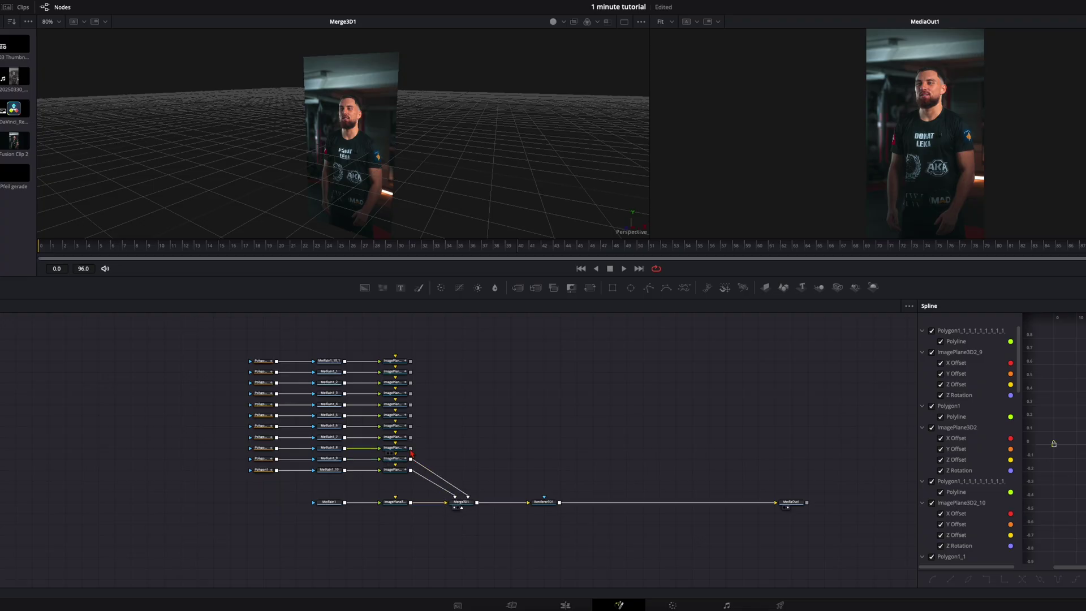
{"action": "left_click_drag", "start_coordinate": [411, 449], "coordinate": [461, 501]}
{"action": "left_click_drag", "start_coordinate": [411, 438], "coordinate": [461, 502]}
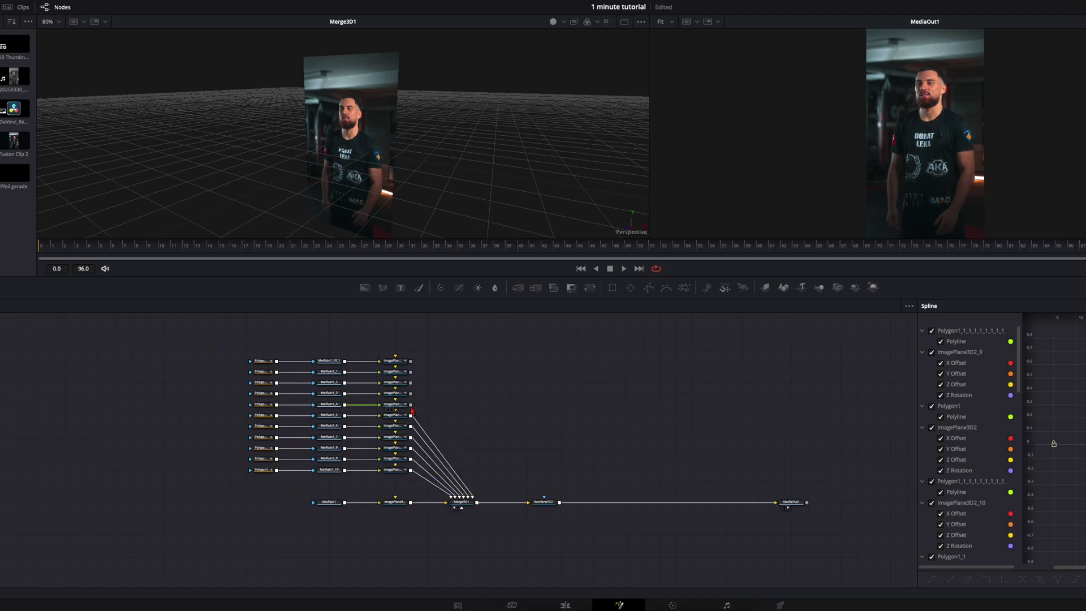
{"action": "left_click_drag", "start_coordinate": [411, 404], "coordinate": [461, 501]}
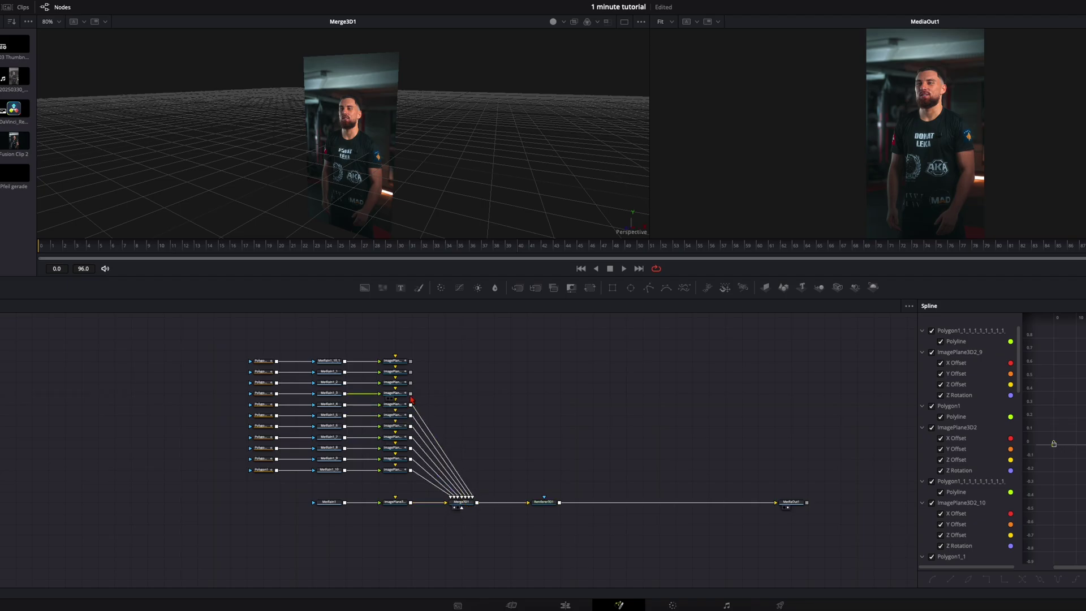
{"action": "left_click_drag", "start_coordinate": [411, 394], "coordinate": [460, 502]}
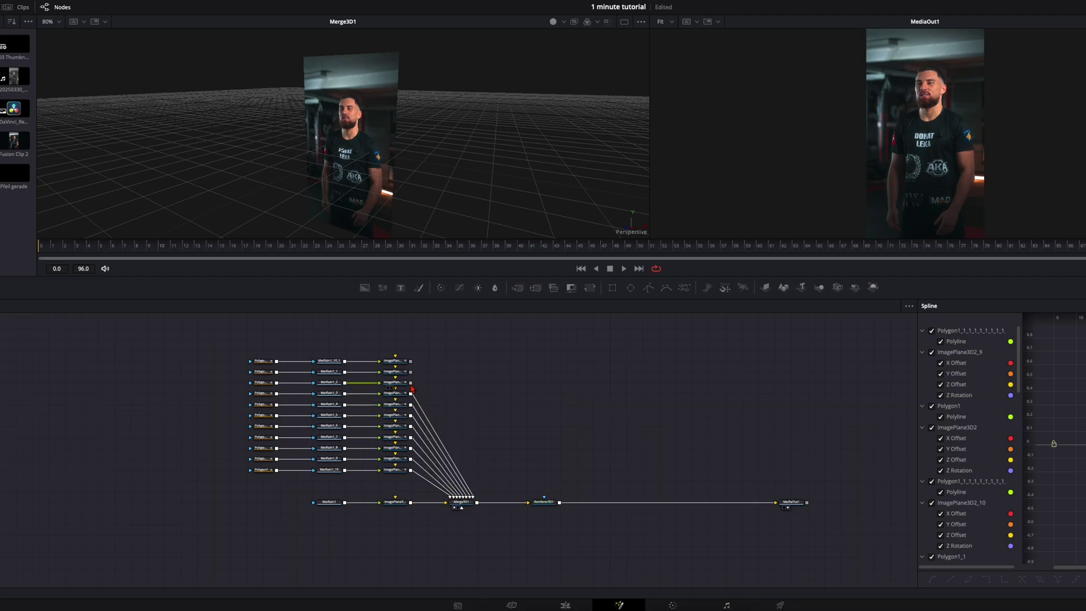
{"action": "left_click_drag", "start_coordinate": [411, 383], "coordinate": [467, 504]}
{"action": "left_click_drag", "start_coordinate": [411, 361], "coordinate": [471, 504]}
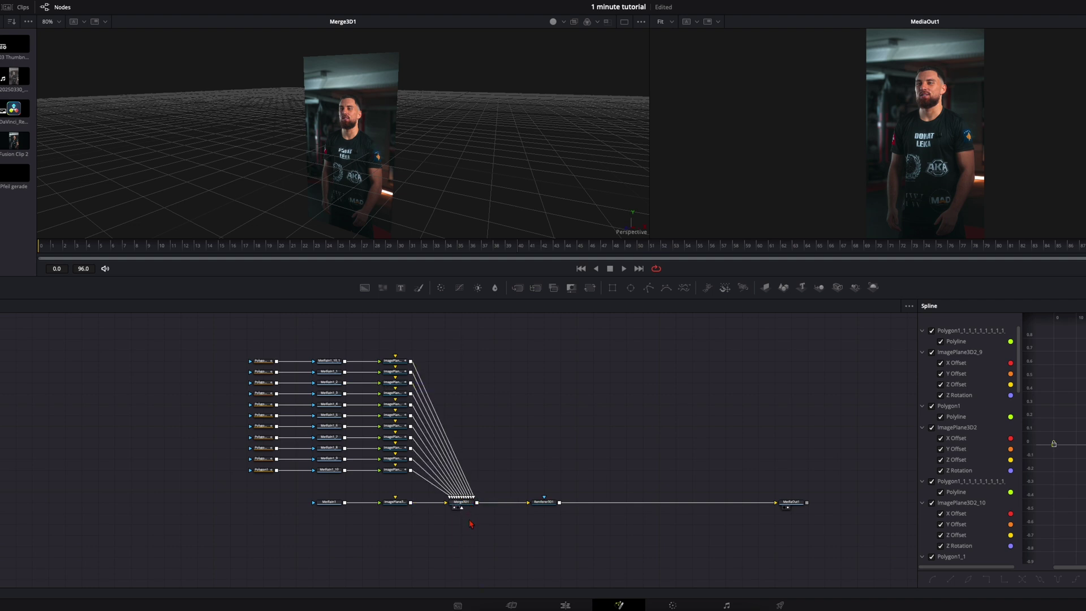
- At frame 96, push the bottom shard plane toward camera, shift it down and left, and tilt it slightly on Z
{"action": "left_click", "coordinate": [396, 470]}
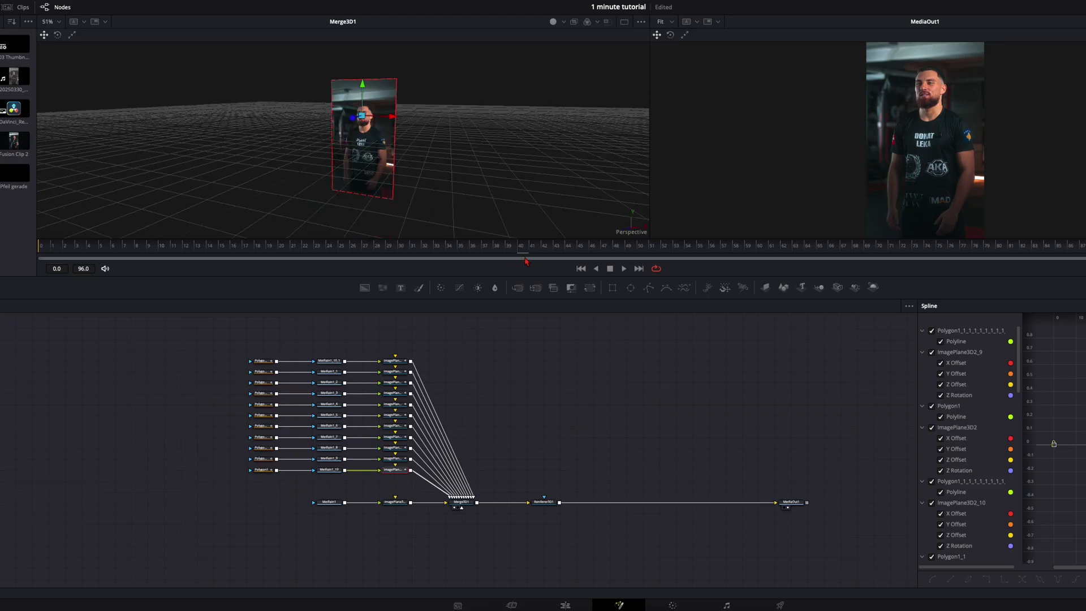
{"action": "left_click_drag", "start_coordinate": [526, 249], "coordinate": [899, 253]}
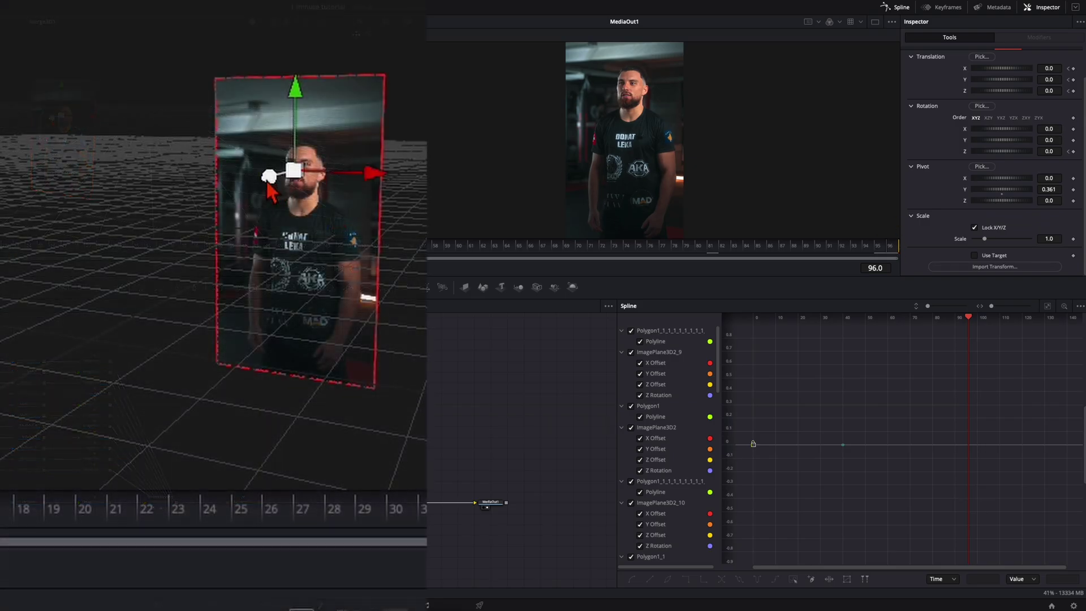
{"action": "left_click_drag", "start_coordinate": [52, 117], "coordinate": [49, 123]}
{"action": "left_click_drag", "start_coordinate": [257, 184], "coordinate": [211, 201]}
{"action": "mouse_move", "coordinate": [224, 118]}
{"action": "left_mouse_down"}
{"action": "mouse_move", "coordinate": [224, 164]}
{"action": "mouse_move", "coordinate": [229, 138]}
{"action": "left_mouse_up"}
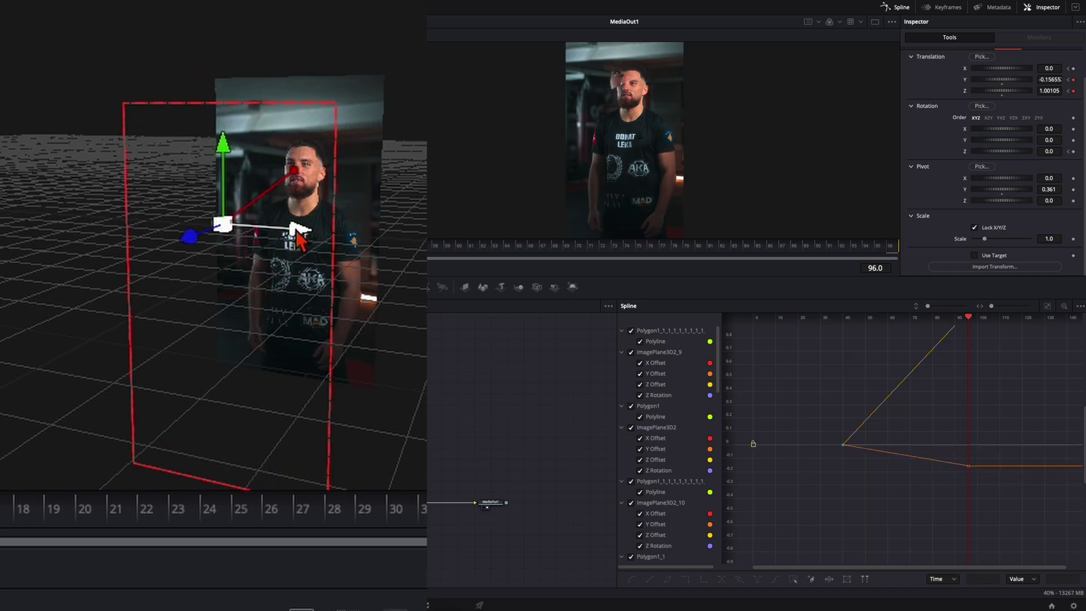
{"action": "left_click_drag", "start_coordinate": [291, 232], "coordinate": [279, 232]}
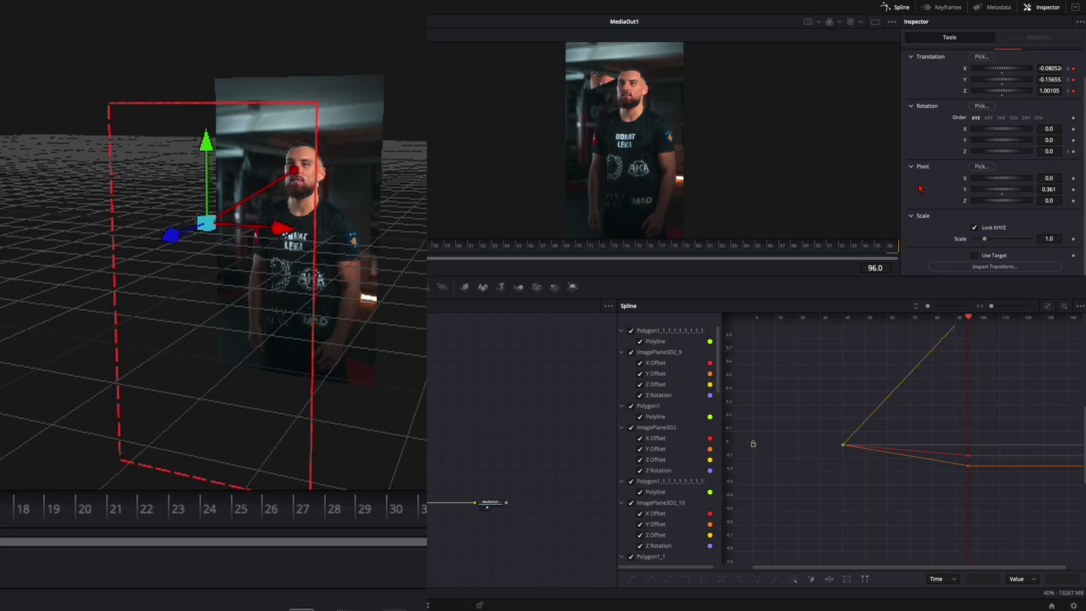
{"action": "left_click", "coordinate": [911, 166]}
{"action": "mouse_move", "coordinate": [1047, 151]}
{"action": "left_mouse_down"}
{"action": "mouse_move", "coordinate": [1065, 152]}
{"action": "mouse_move", "coordinate": [1042, 153]}
{"action": "left_mouse_up"}
- Push the next shard plane forward in depth and move it downward
{"action": "left_click", "coordinate": [323, 452]}
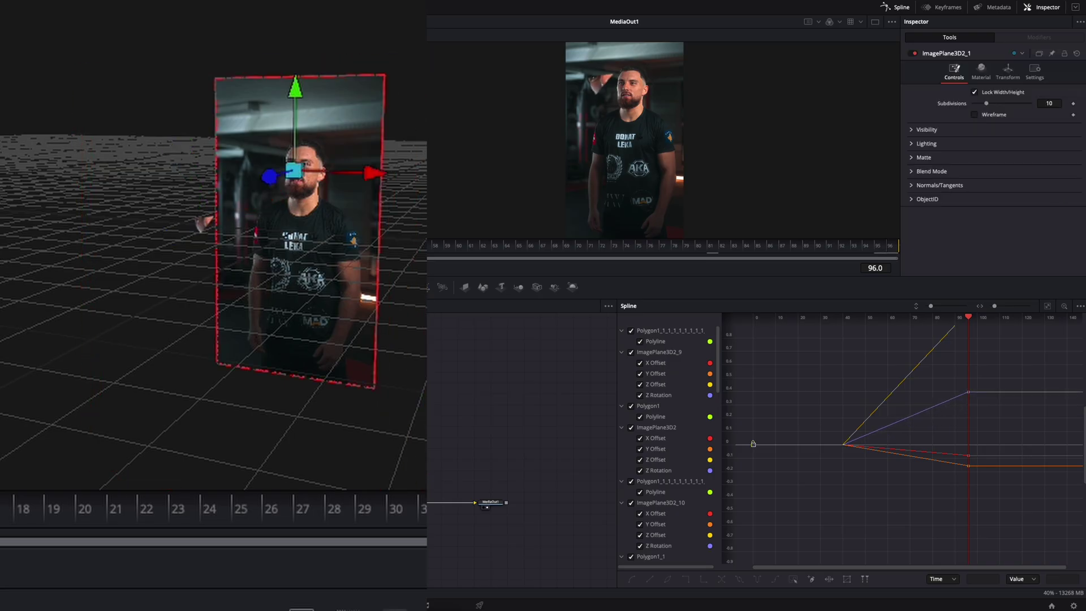
{"action": "left_click_drag", "start_coordinate": [274, 178], "coordinate": [156, 207]}
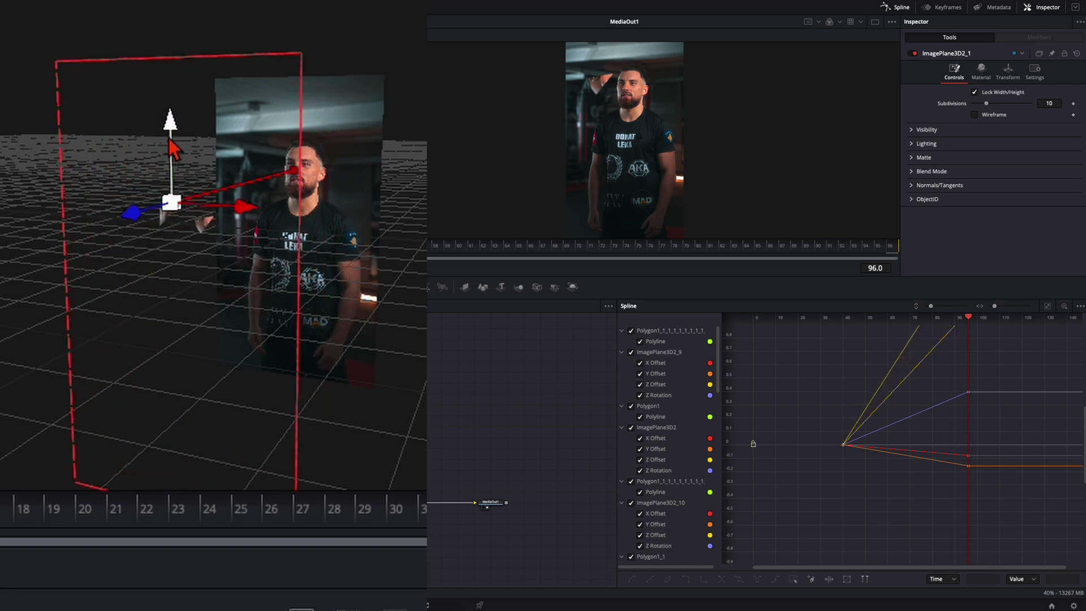
{"action": "left_click_drag", "start_coordinate": [171, 135], "coordinate": [177, 173]}
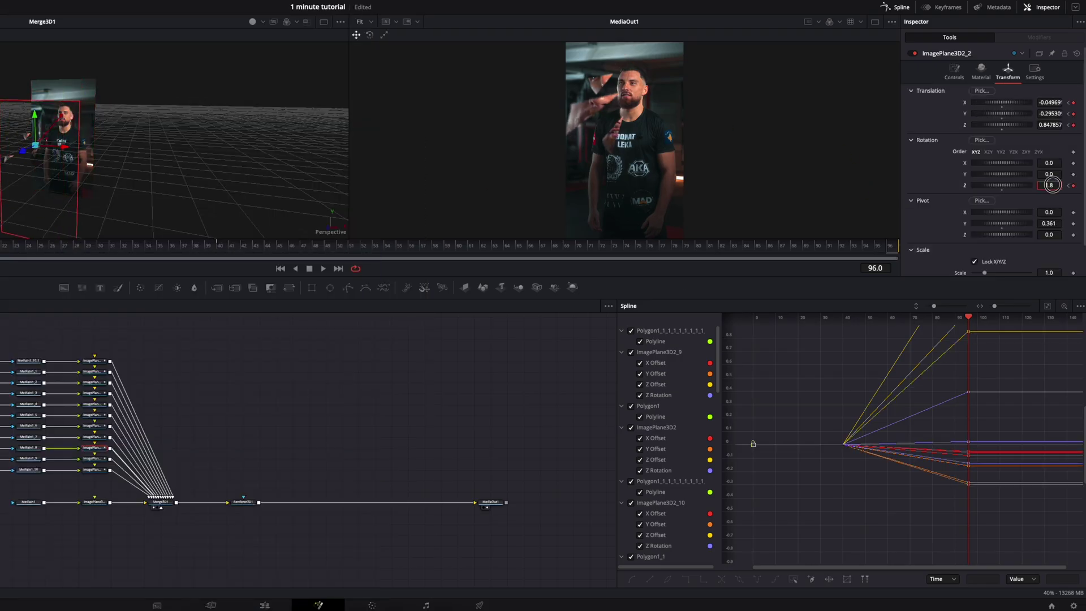
- Animate the remaining shard planes through ImagePlane3D2_10, then preview the shards flying apart
{"action": "left_click", "coordinate": [93, 437]}
{"action": "left_click", "coordinate": [1008, 72]}
{"action": "left_click", "coordinate": [93, 415]}
{"action": "left_click", "coordinate": [1007, 71]}
{"action": "left_click", "coordinate": [94, 404]}
{"action": "left_click", "coordinate": [1008, 71]}
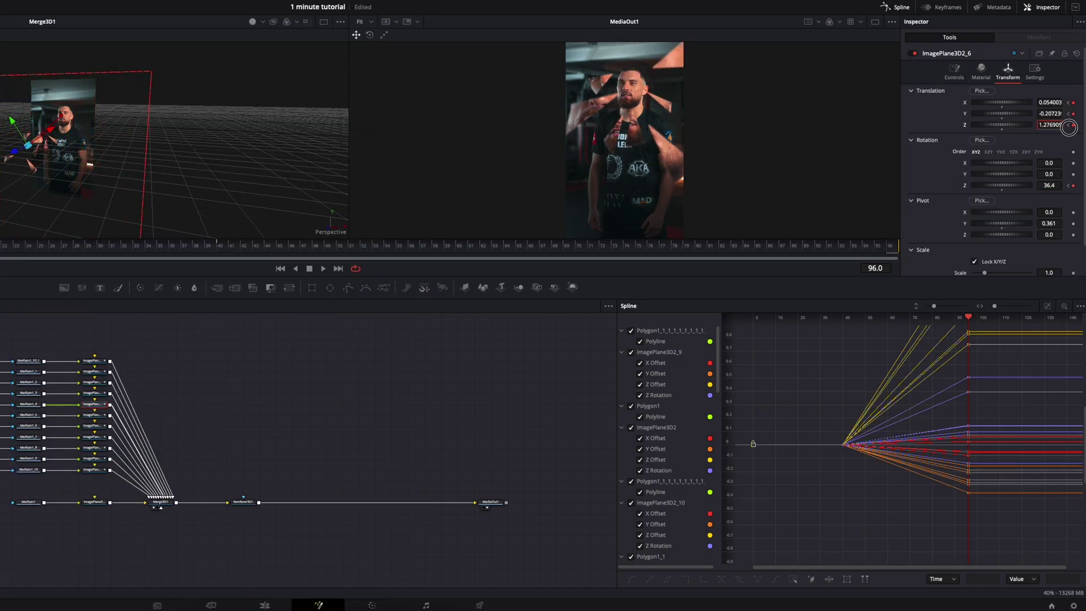
{"action": "left_click", "coordinate": [93, 393]}
{"action": "left_click", "coordinate": [1007, 71]}
{"action": "left_click", "coordinate": [93, 383]}
{"action": "left_click", "coordinate": [1007, 71]}
{"action": "left_click", "coordinate": [93, 372]}
{"action": "left_click", "coordinate": [1007, 71]}
{"action": "left_click", "coordinate": [93, 360]}
{"action": "left_click", "coordinate": [1007, 71]}
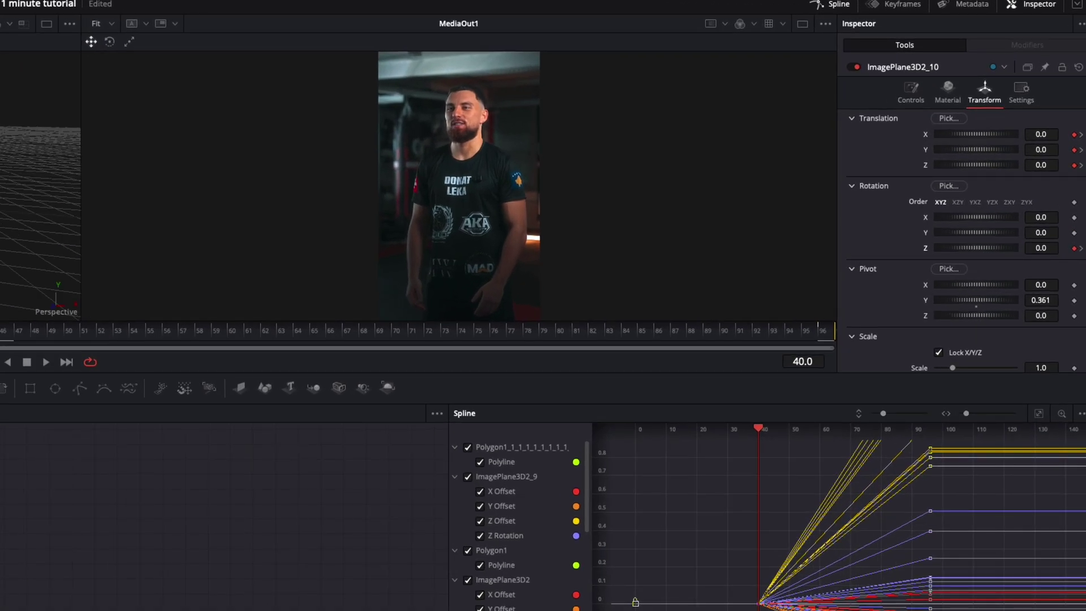
{"action": "left_click_drag", "start_coordinate": [0, 337], "coordinate": [823, 333]}
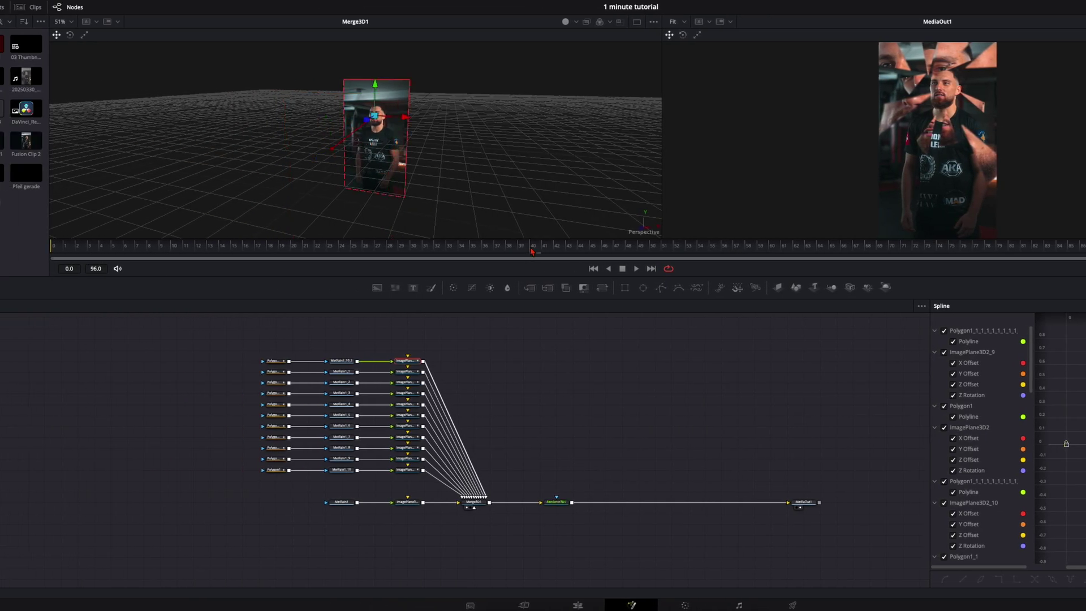
- Make room and insert a Gaussian Blur node after the MediaIn1 footage
{"action": "mouse_move", "coordinate": [343, 505]}
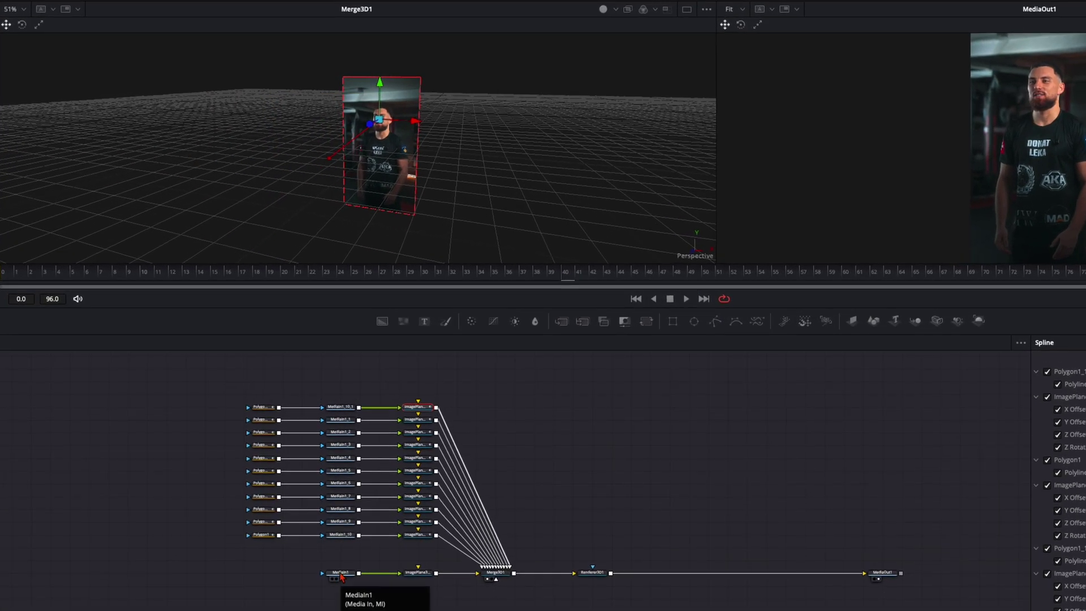
{"action": "left_click_drag", "start_coordinate": [342, 576], "coordinate": [303, 576]}
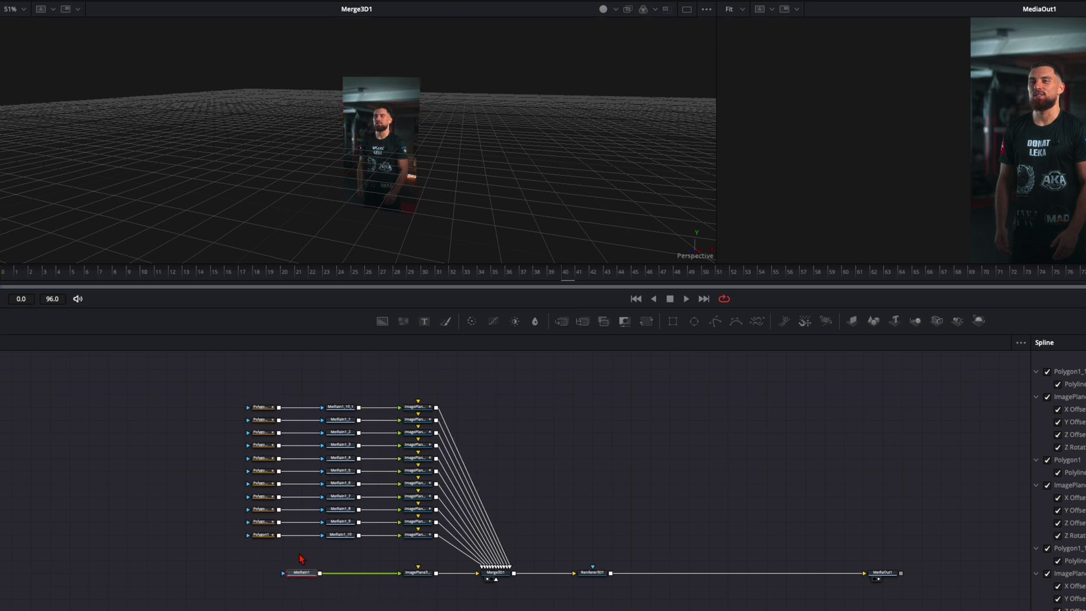
{"action": "left_click", "coordinate": [301, 572]}
{"action": "key", "text": "shift+space"}
{"action": "type", "text": "gau"}
{"action": "key", "text": "Return"}
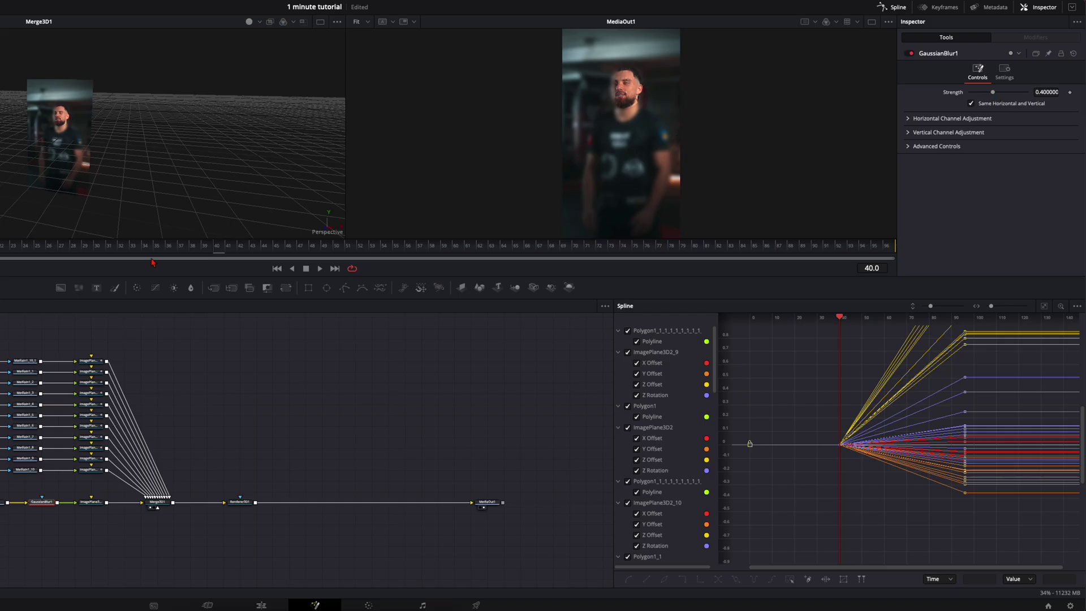
- Keyframe blur Strength at 0.0 on frame 40 and about 0.5 on frame 96, then preview
{"action": "left_click_drag", "start_coordinate": [994, 93], "coordinate": [963, 92]}
{"action": "left_click", "coordinate": [1070, 92]}
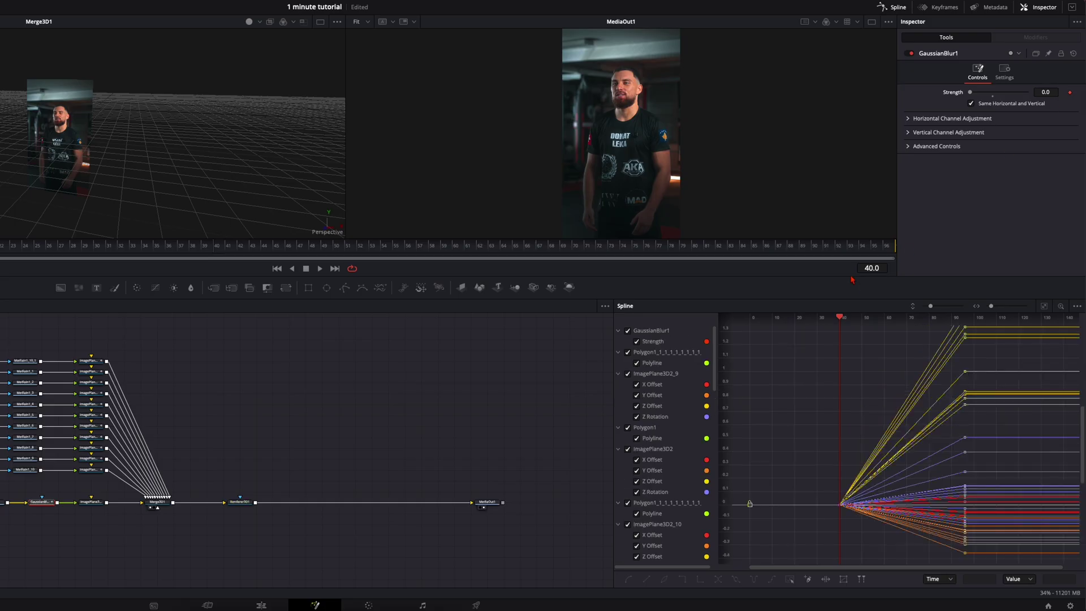
{"action": "key", "text": "End"}
{"action": "left_click_drag", "start_coordinate": [975, 93], "coordinate": [1002, 97]}
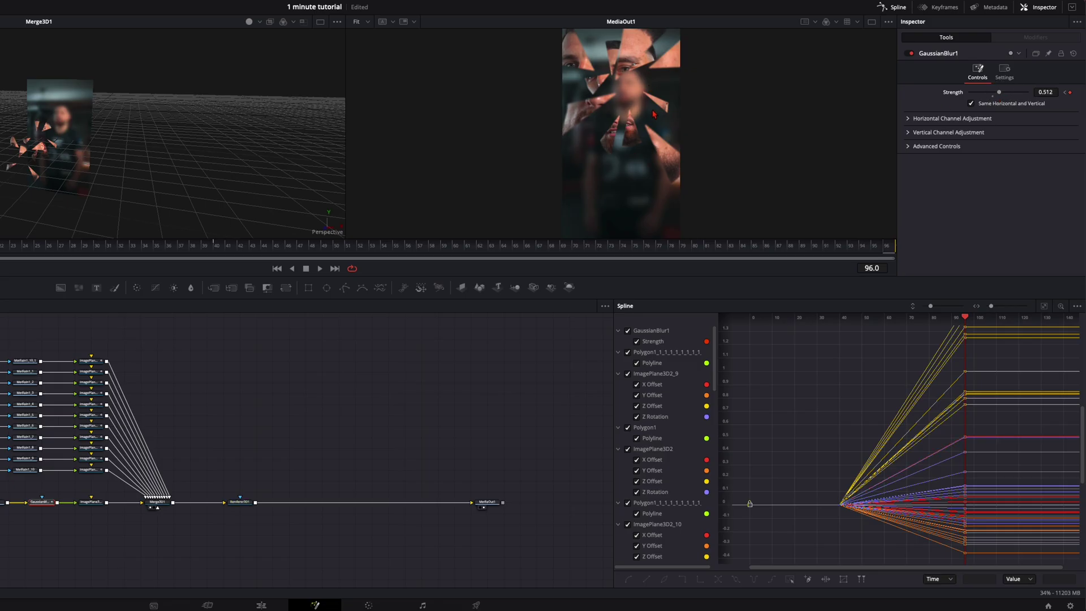
{"action": "left_click", "coordinate": [227, 257]}
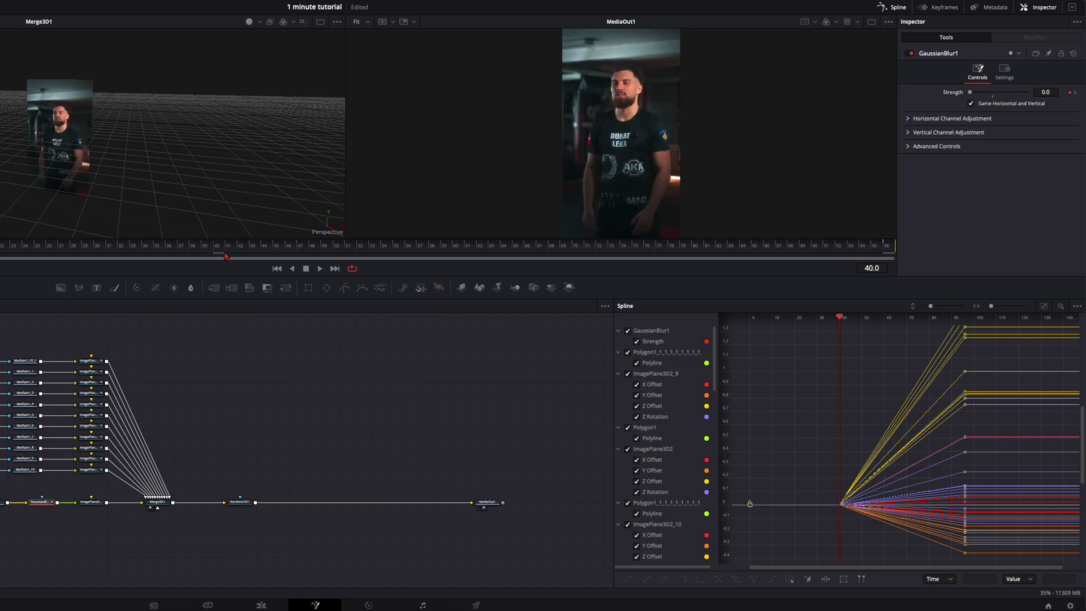
{"action": "mouse_move", "coordinate": [221, 253]}
{"action": "left_mouse_down"}
{"action": "mouse_move", "coordinate": [382, 261]}
{"action": "mouse_move", "coordinate": [224, 255]}
{"action": "left_mouse_up"}
- Hide the polygon mask curves from the Spline graph and zoom to fit the remaining curves
{"action": "left_click", "coordinate": [891, 8]}
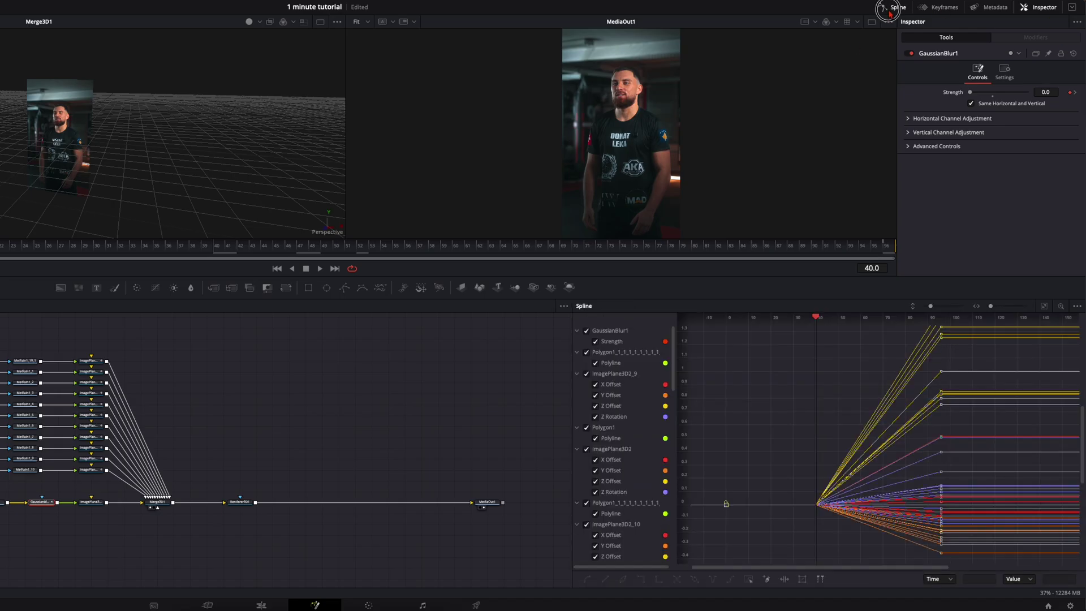
{"action": "left_click", "coordinate": [890, 12]}
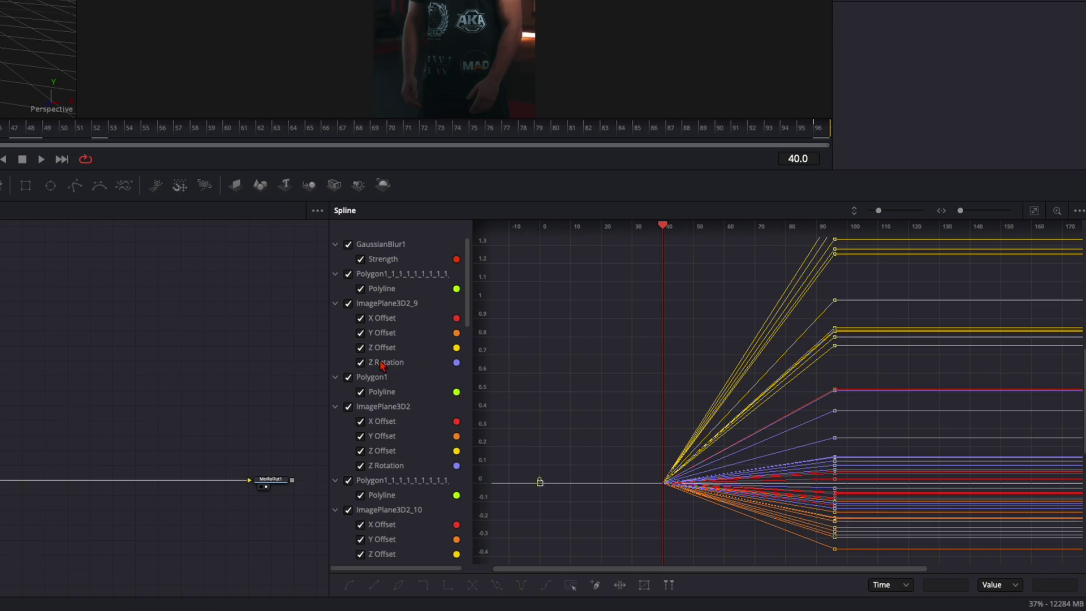
{"action": "left_click", "coordinate": [360, 288]}
{"action": "left_click", "coordinate": [349, 378]}
{"action": "scroll", "coordinate": [356, 380], "scroll_direction": "down", "scroll_amount": 5}
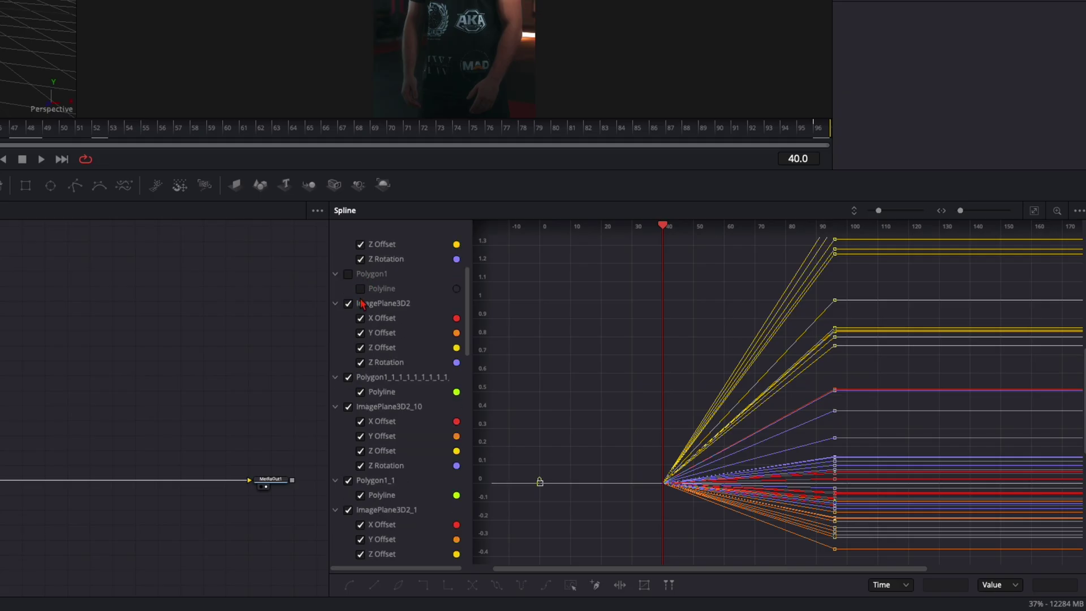
{"action": "left_click", "coordinate": [348, 378]}
{"action": "scroll", "coordinate": [356, 396], "scroll_direction": "down", "scroll_amount": 2}
{"action": "scroll", "coordinate": [358, 399], "scroll_direction": "down", "scroll_amount": 10}
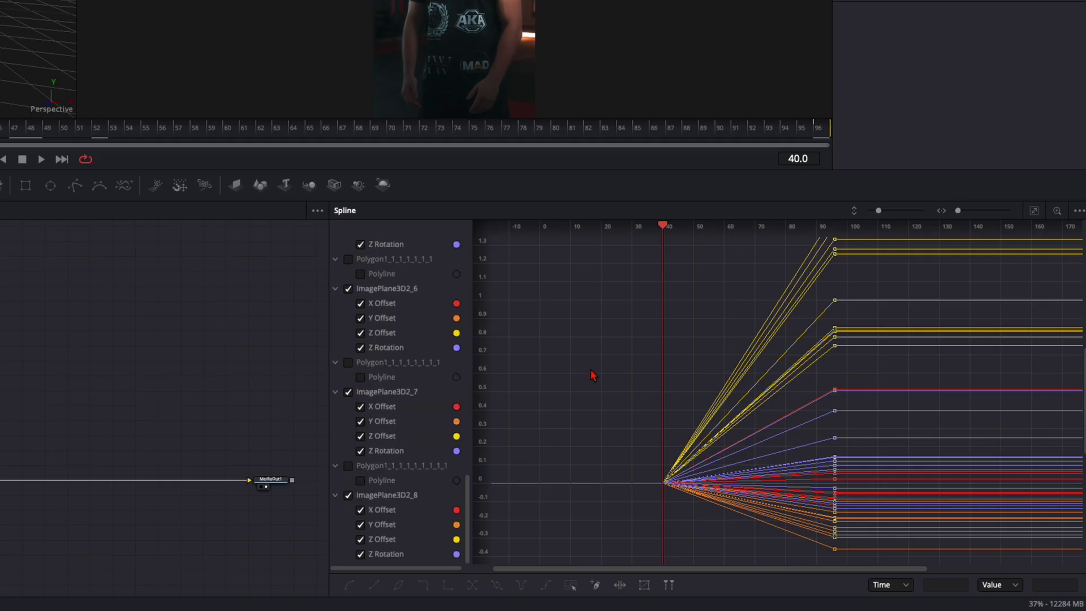
{"action": "left_click", "coordinate": [1034, 216]}
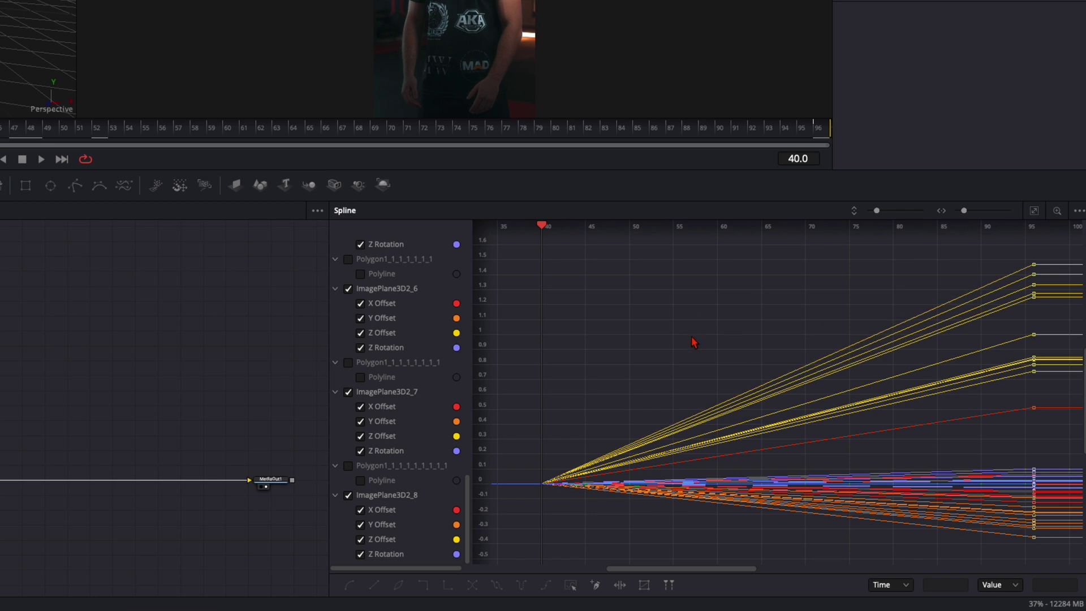
- Smooth all keyframes and set their Ease In to 100 and Ease Out to 0
{"action": "key", "text": "ctrl+a"}
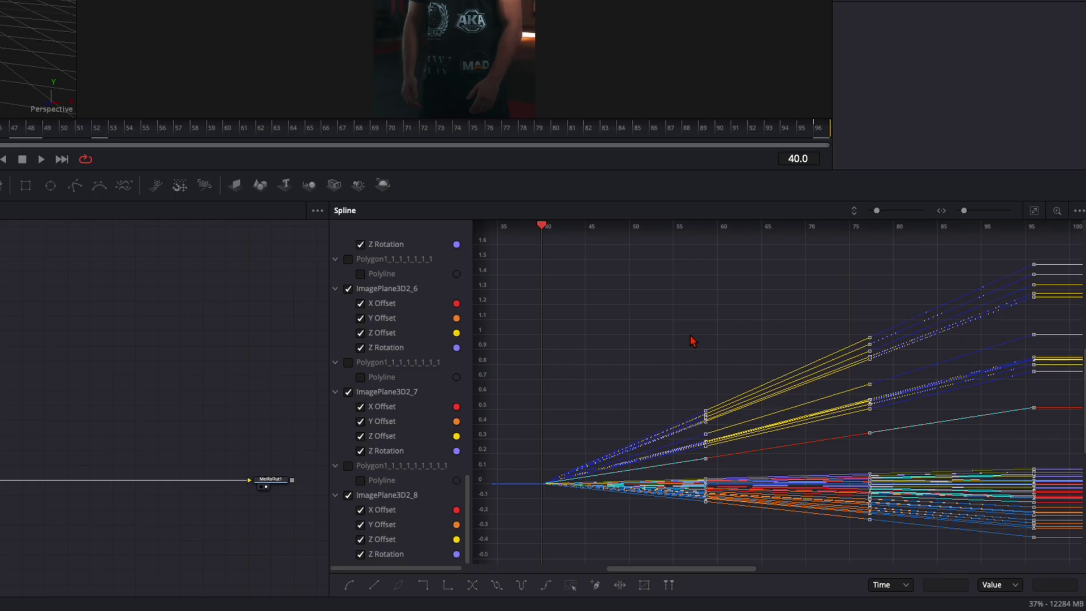
{"action": "key", "text": "shift+s"}
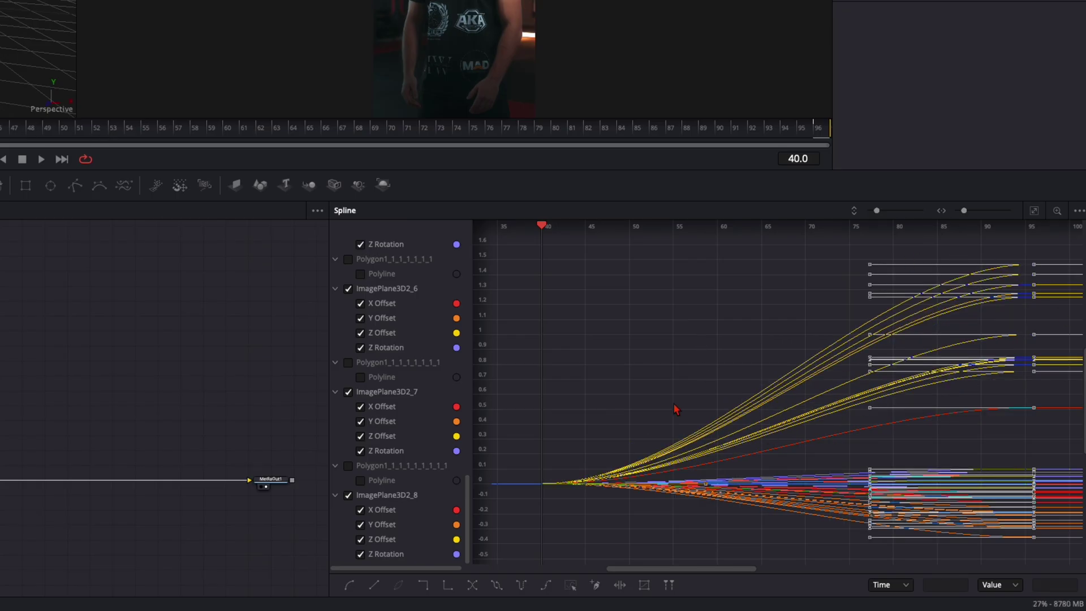
{"action": "key", "text": "t"}
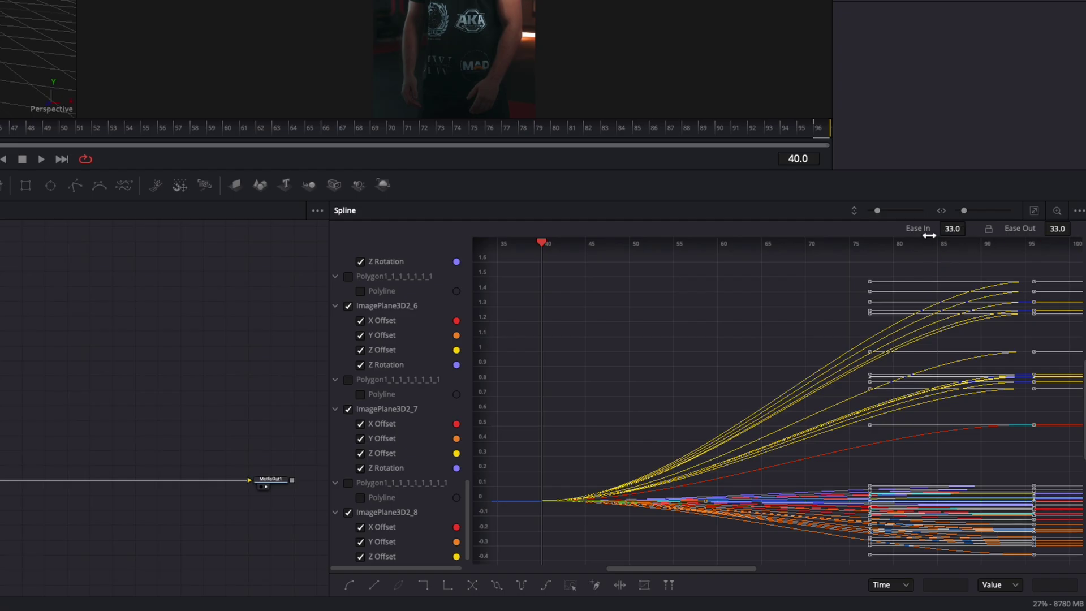
{"action": "left_click_drag", "start_coordinate": [949, 229], "coordinate": [506, 223]}
{"action": "left_click_drag", "start_coordinate": [1055, 229], "coordinate": [578, 255]}
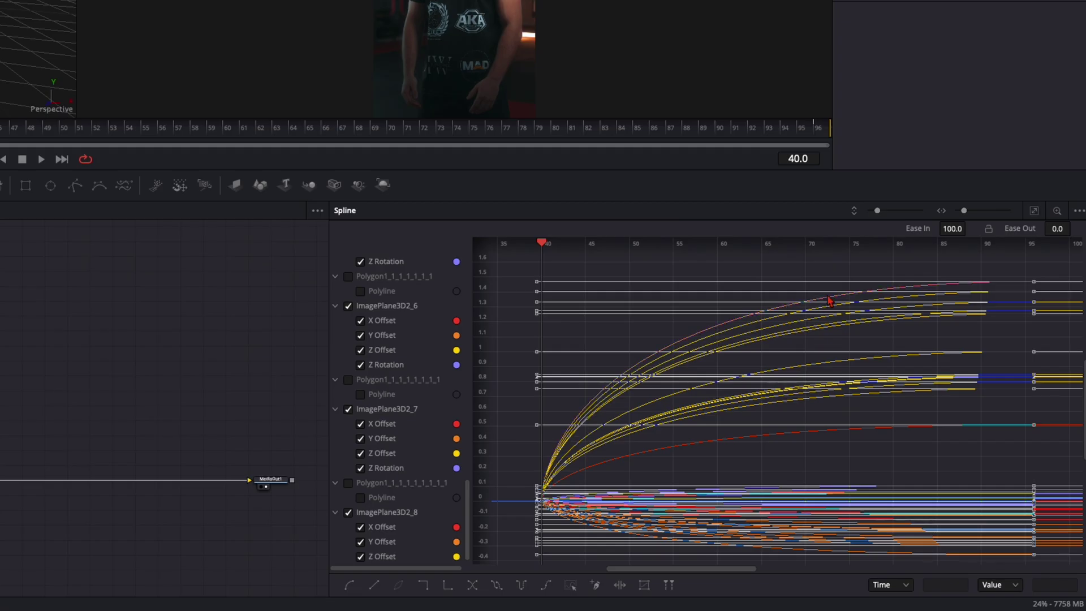
{"action": "scroll", "coordinate": [355, 447], "scroll_direction": "down", "scroll_amount": 3}
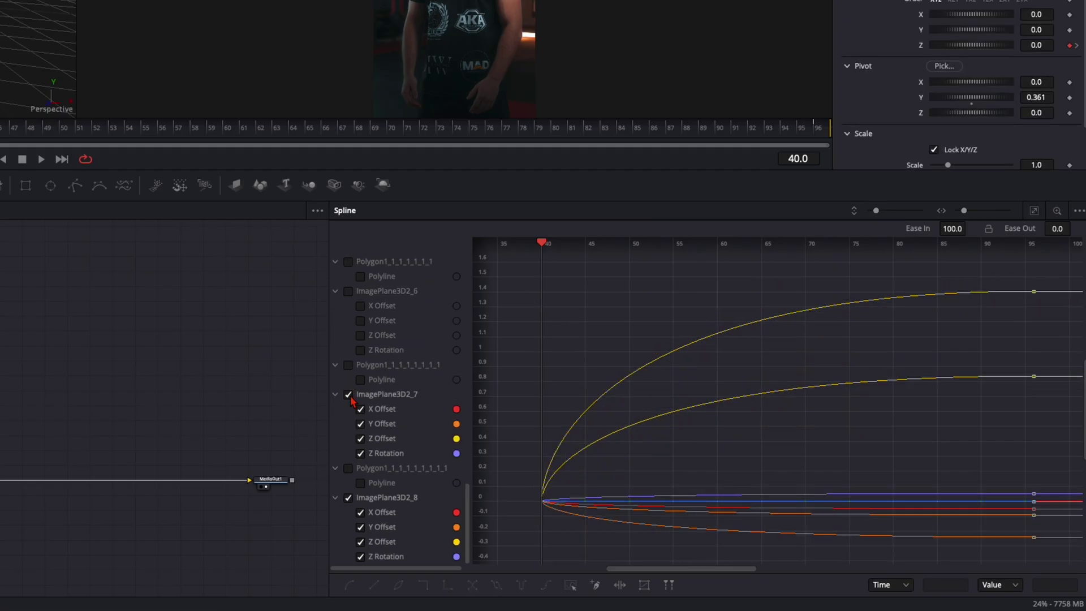
- Hide the ImagePlane3D2_7 and _8 curves, then insert a Camera Shake after Renderer3D1
{"action": "left_click", "coordinate": [348, 395]}
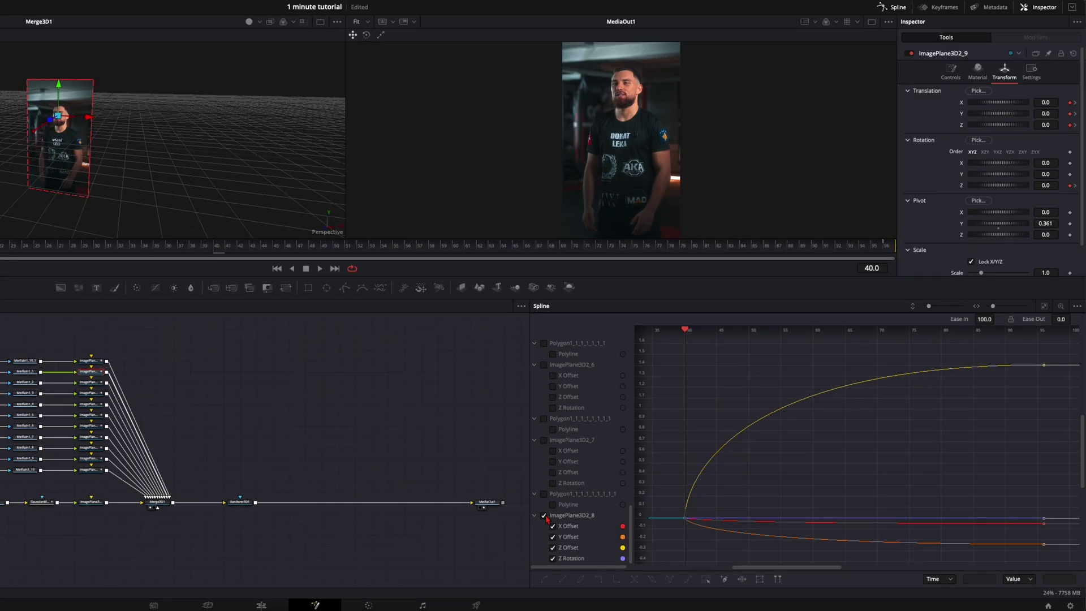
{"action": "left_click", "coordinate": [544, 516]}
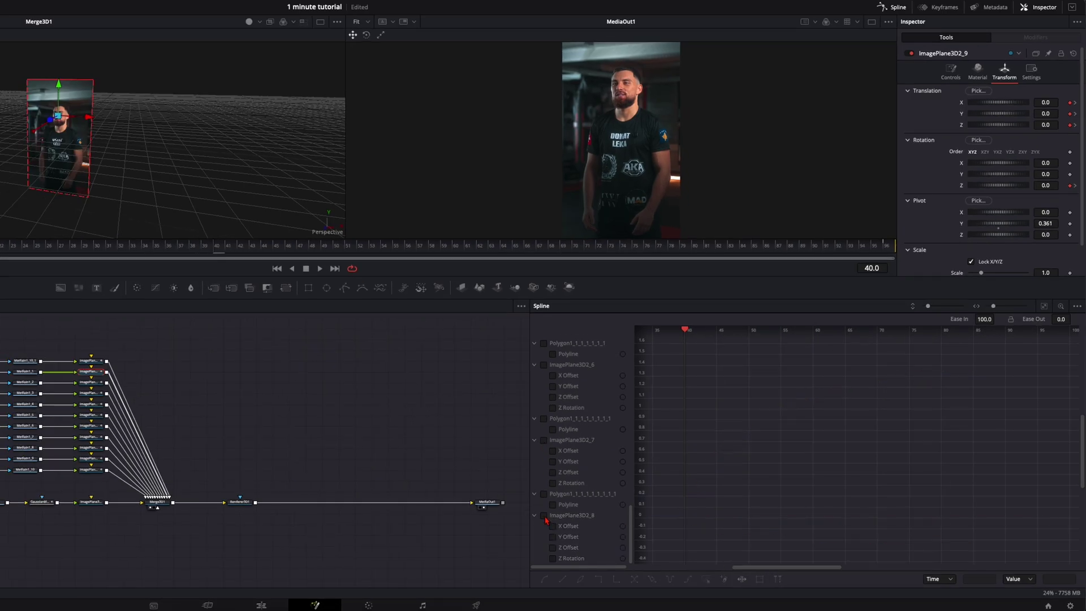
{"action": "left_click", "coordinate": [243, 505]}
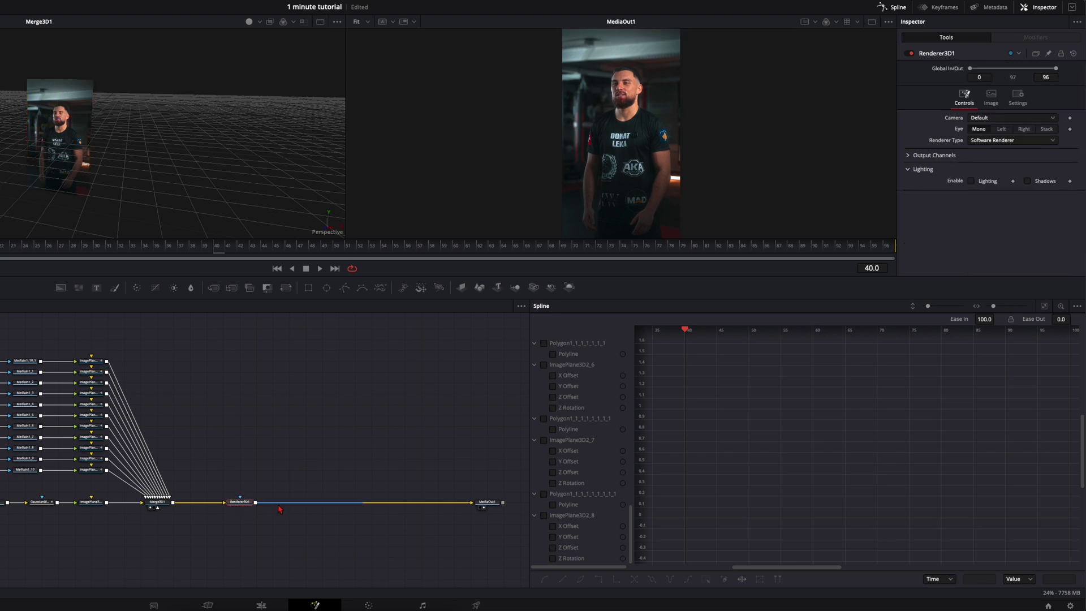
{"action": "left_click_drag", "start_coordinate": [277, 507], "coordinate": [295, 506]}
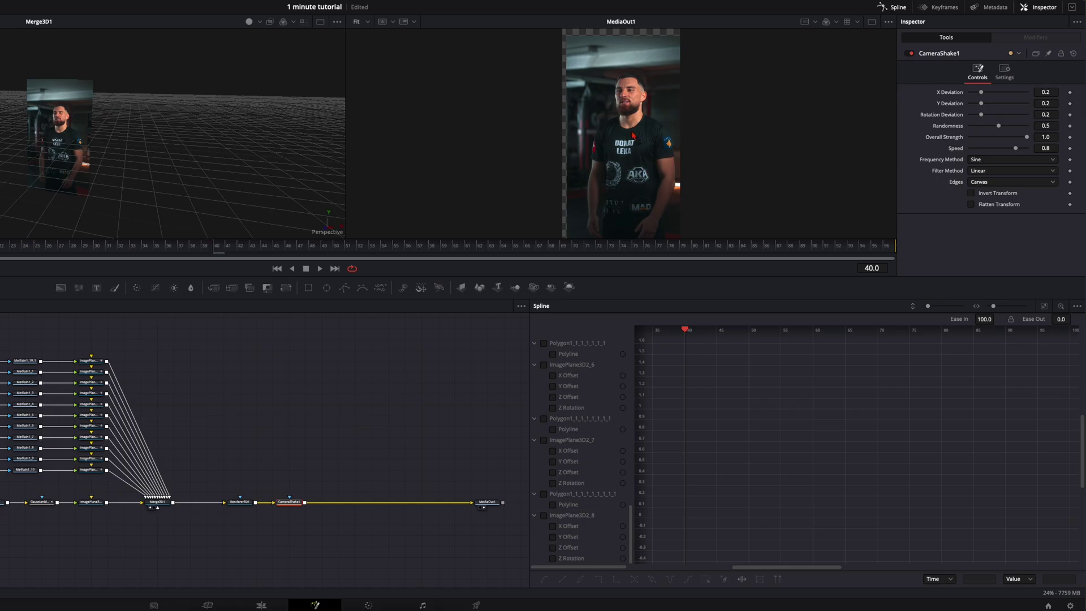
- Keyframe the shake's Overall Strength at 0 on frame 39, 0.354 on frame 40, 0 on frame 50
{"action": "left_click", "coordinate": [193, 256]}
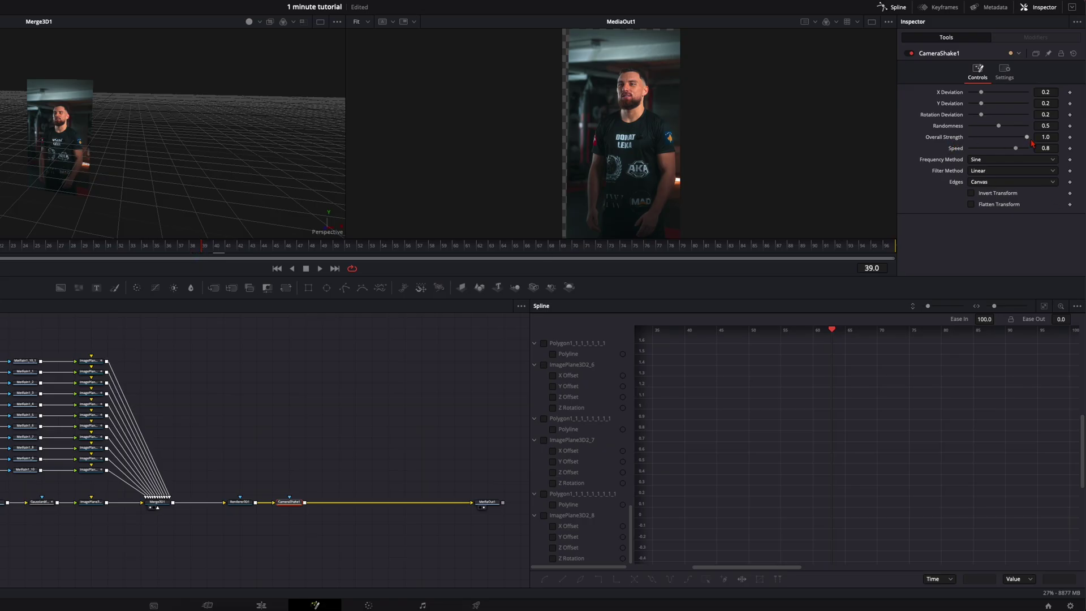
{"action": "left_click", "coordinate": [1069, 138]}
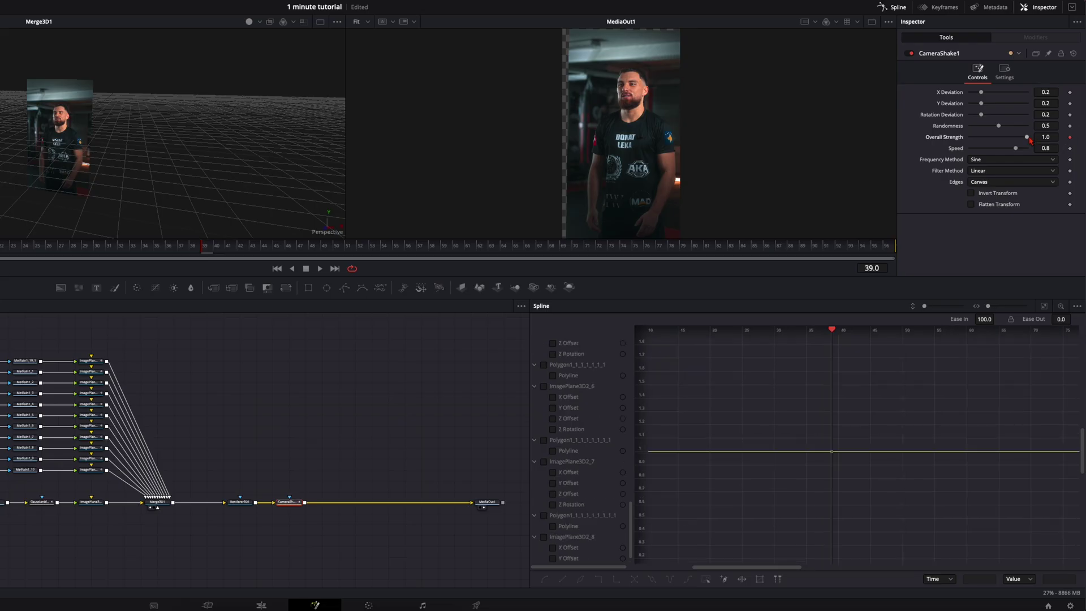
{"action": "left_click_drag", "start_coordinate": [1029, 139], "coordinate": [958, 139]}
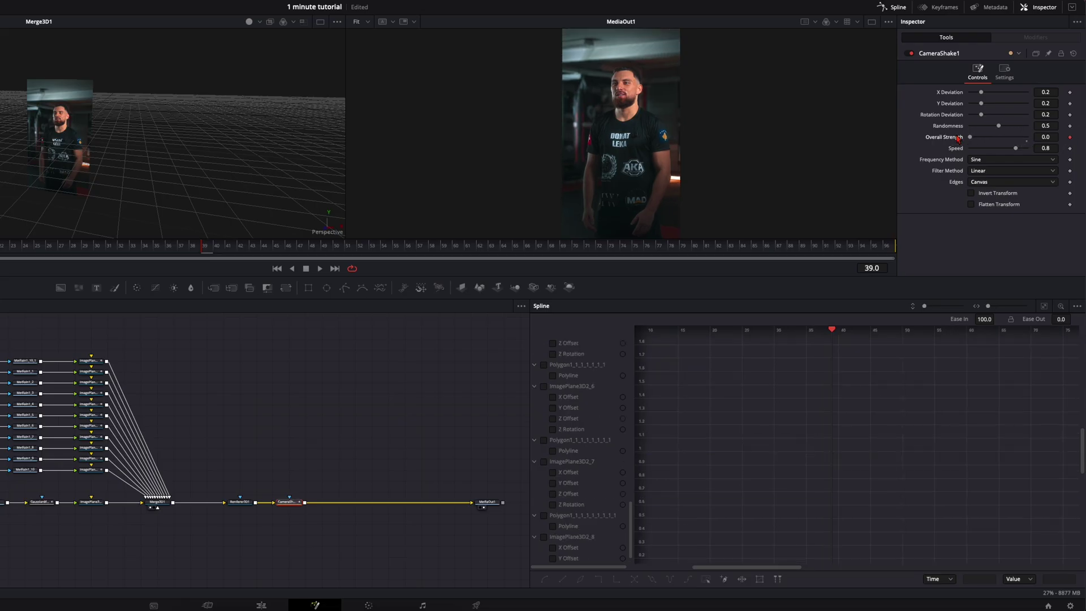
{"action": "left_click", "coordinate": [216, 253]}
{"action": "left_click_drag", "start_coordinate": [970, 137], "coordinate": [993, 144]}
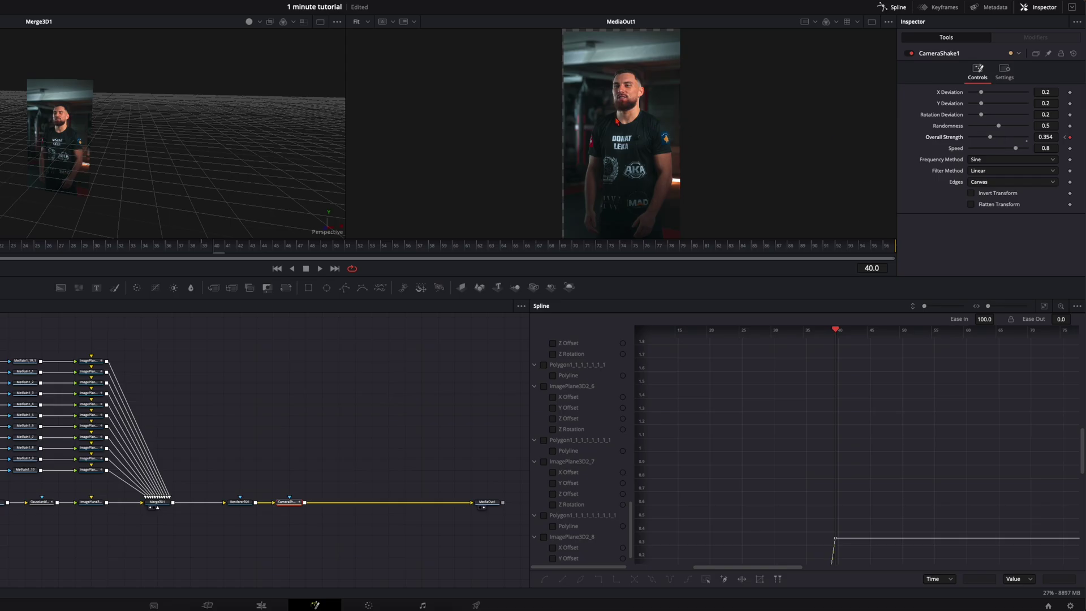
{"action": "left_click", "coordinate": [331, 249]}
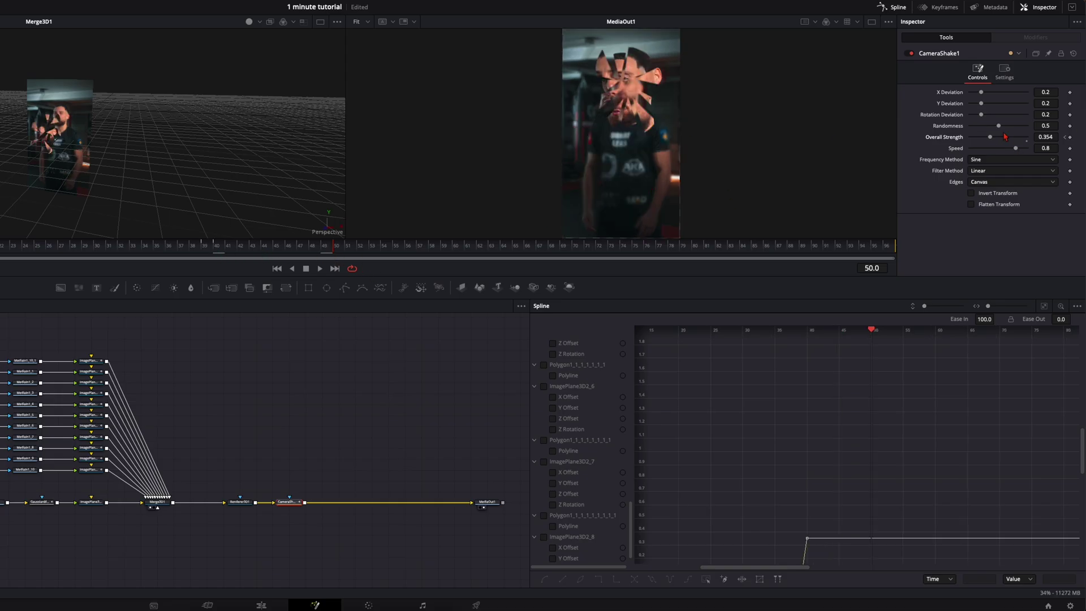
{"action": "left_click_drag", "start_coordinate": [990, 139], "coordinate": [969, 138]}
{"action": "left_click", "coordinate": [223, 258]}
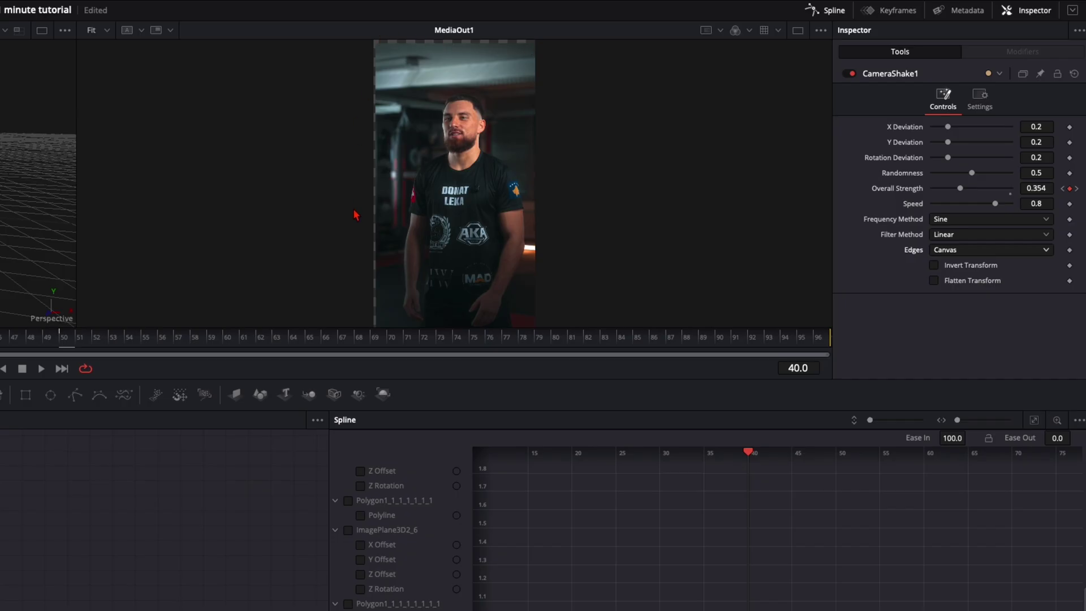
- Set the camera shake Edges to Duplicate and enable motion blur at Quality 8, Shutter Angle 286.3
{"action": "left_click", "coordinate": [950, 255]}
{"action": "left_click", "coordinate": [952, 294]}
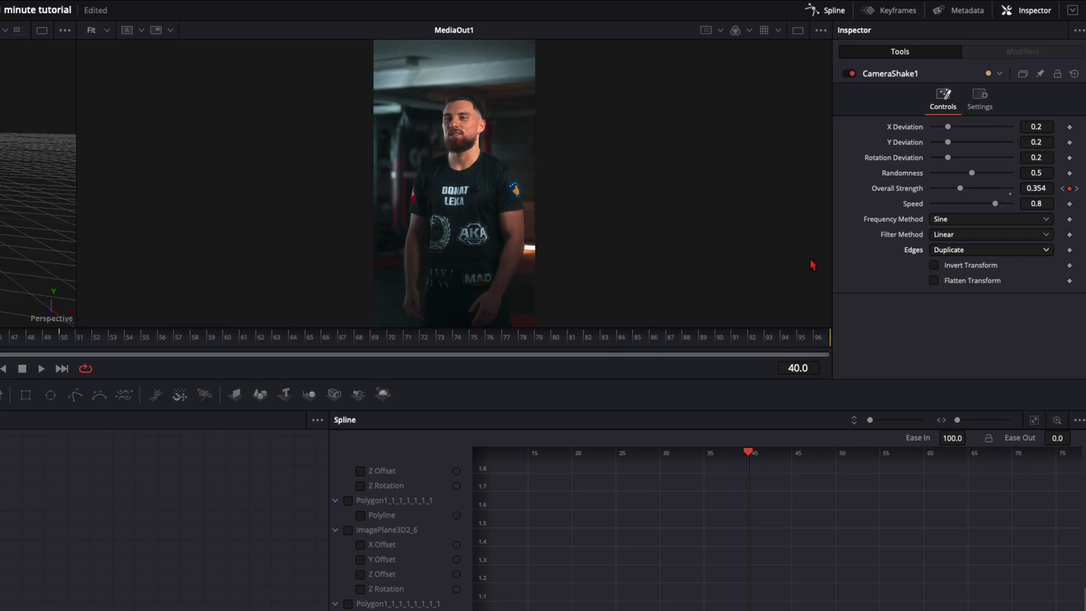
{"action": "left_click", "coordinate": [980, 98]}
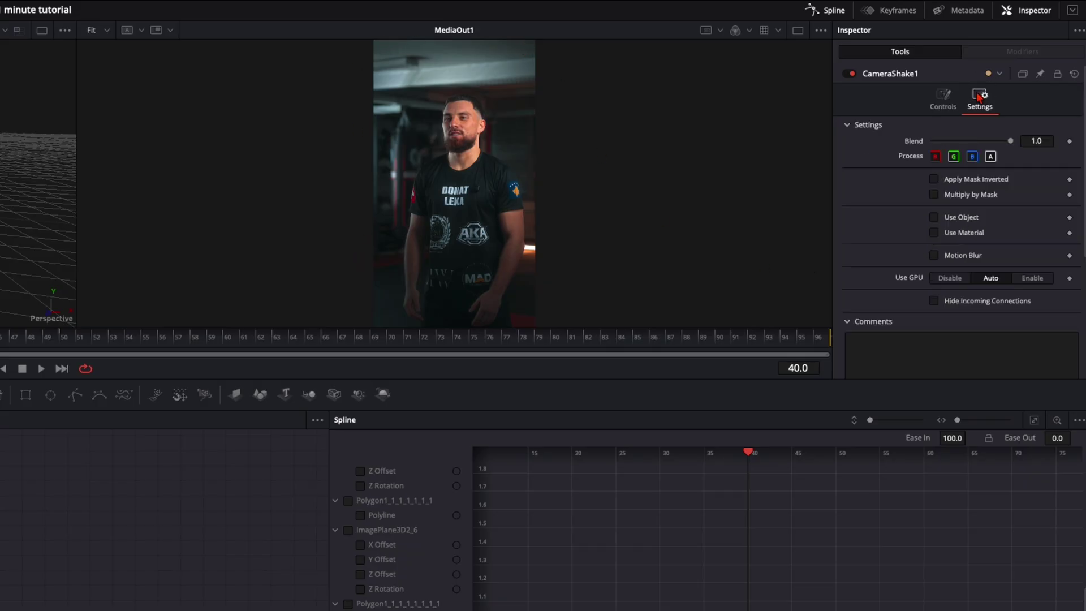
{"action": "left_click", "coordinate": [954, 258]}
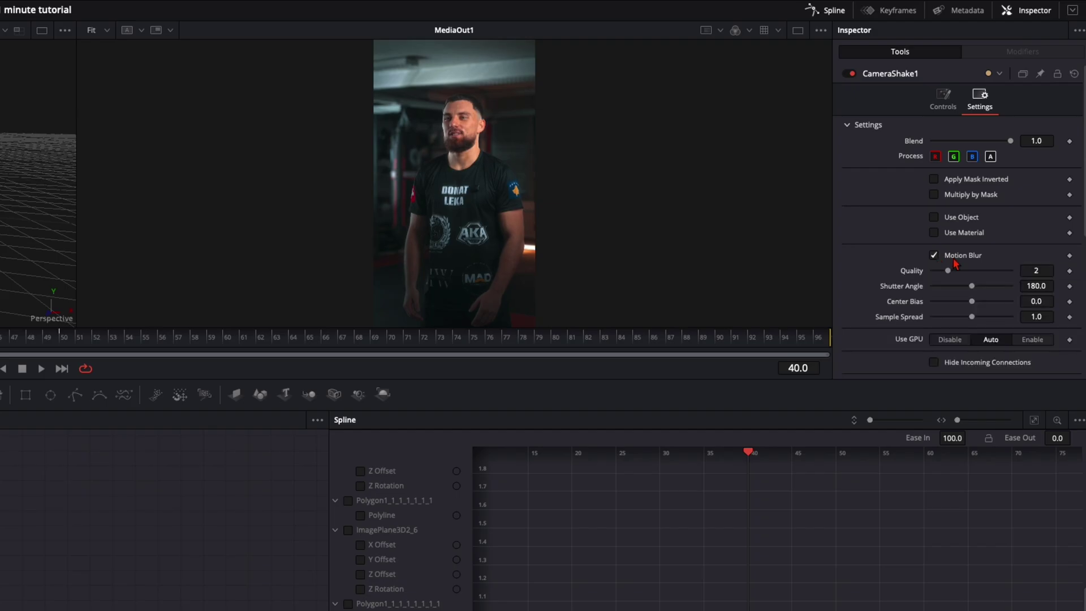
{"action": "left_click", "coordinate": [996, 272]}
{"action": "left_click", "coordinate": [996, 272]}
{"action": "left_click", "coordinate": [1000, 276]}
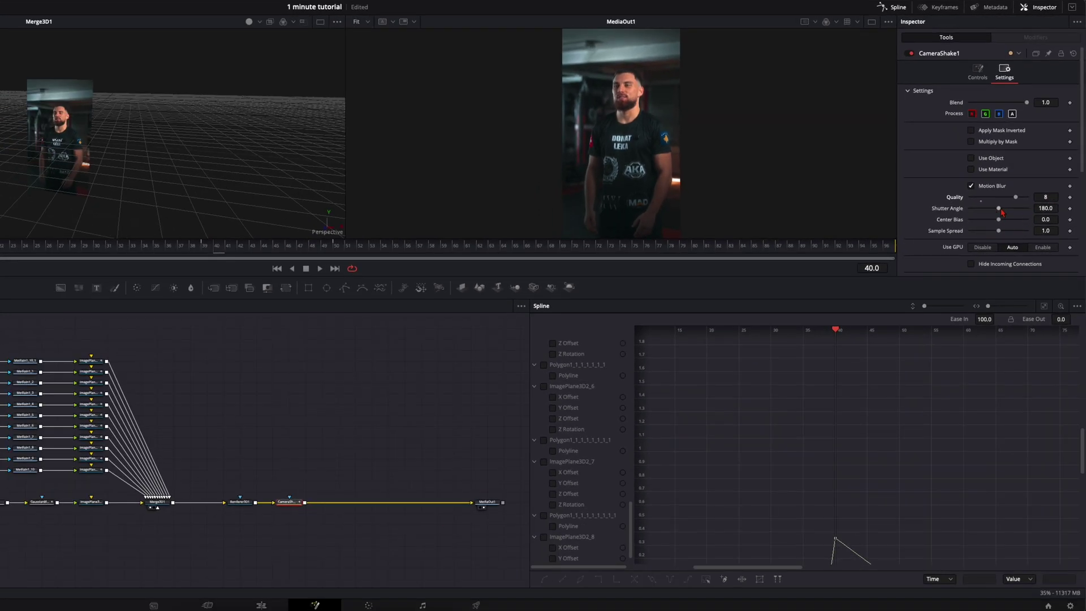
{"action": "left_click_drag", "start_coordinate": [1001, 212], "coordinate": [1016, 214]}
- Fit the camera-shake curve in the Spline graph and smooth its keyframes
{"action": "scroll", "coordinate": [847, 486], "scroll_direction": "down", "scroll_amount": 3}
{"action": "left_click", "coordinate": [1044, 307]}
{"action": "key", "text": "s"}
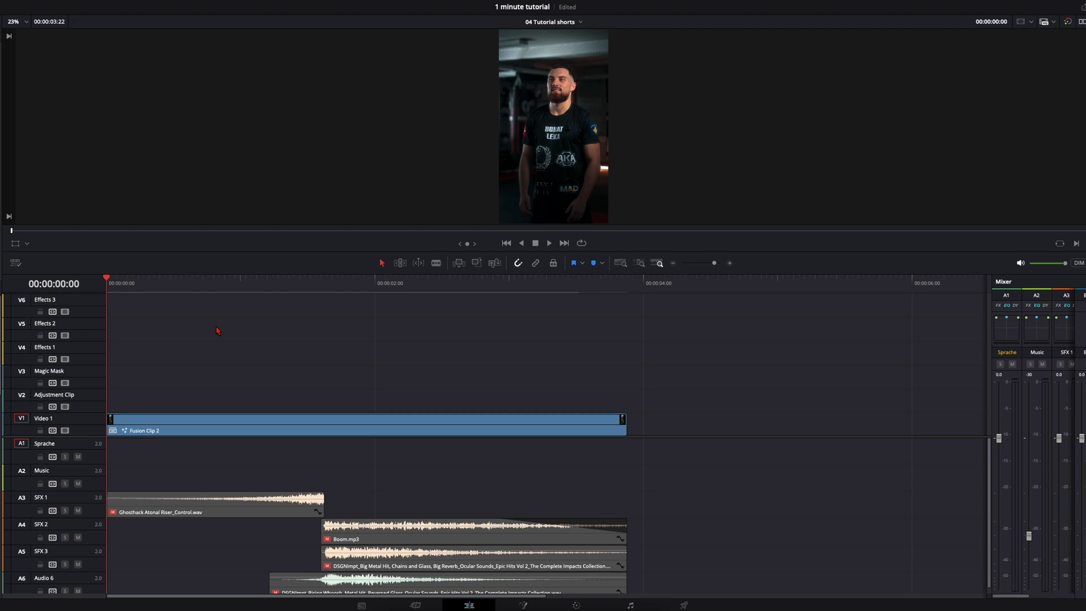
- Play Fusion Clip 2 on the Edit page timeline with its riser, boom and impact sounds
{"action": "key", "text": "space"}
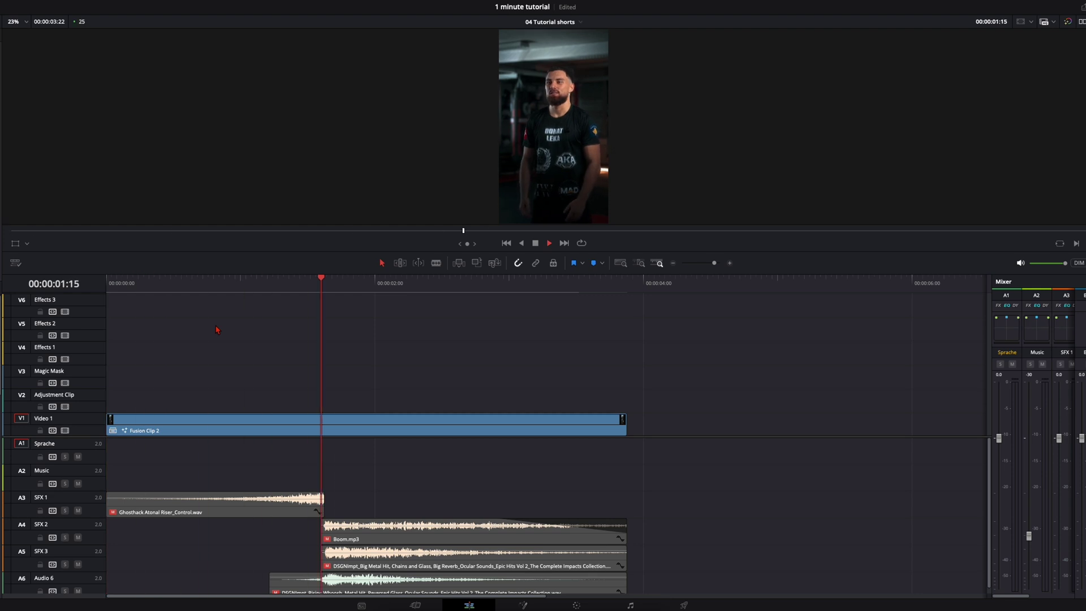